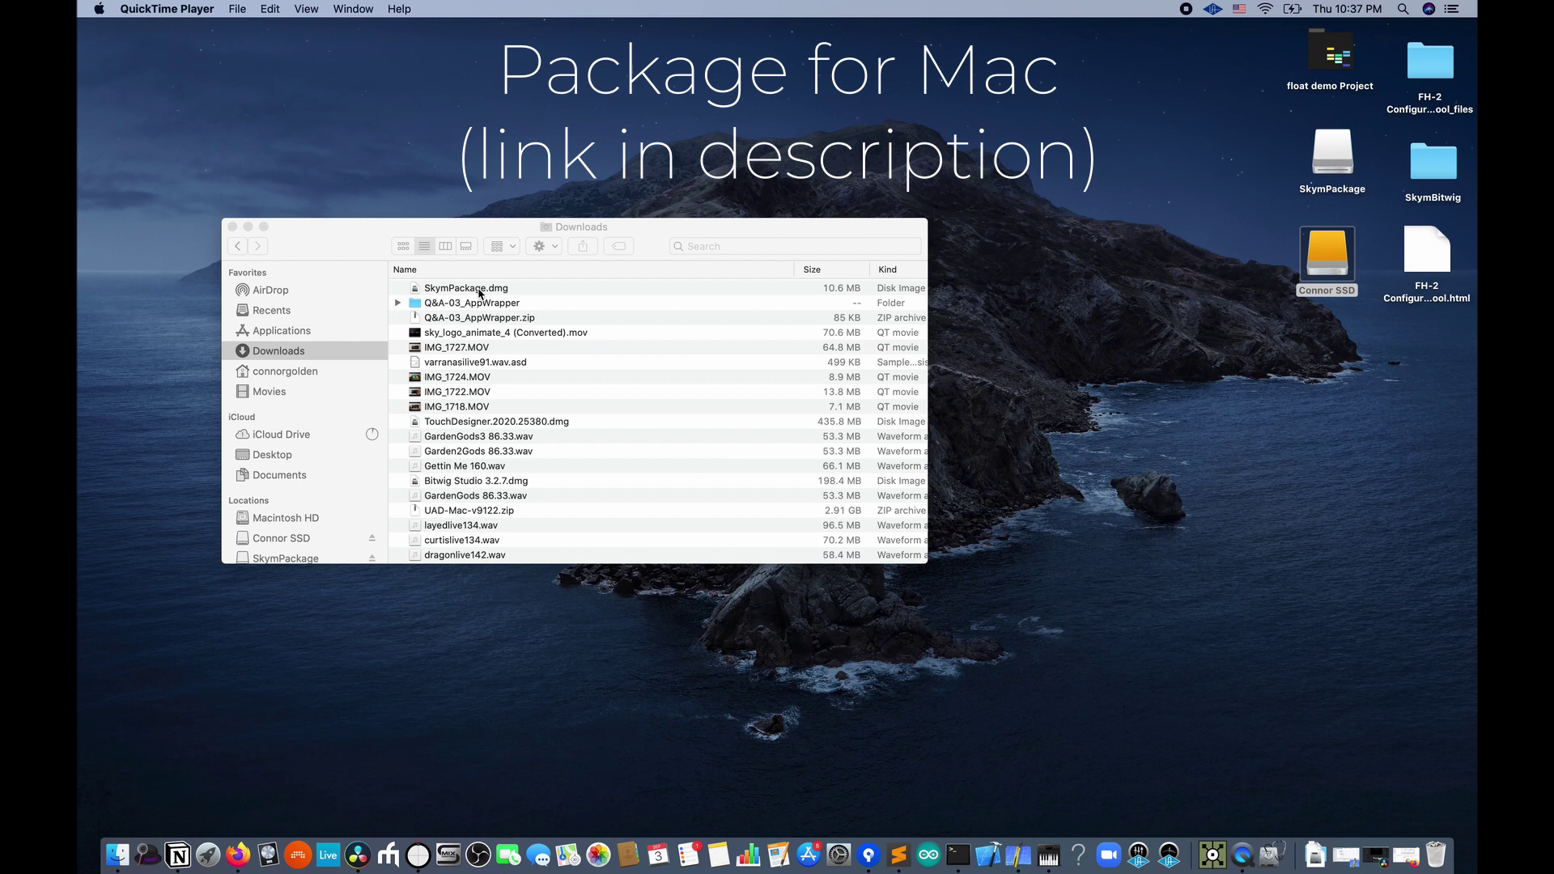
# Step: Mount SkymPackage.dmg from Downloads and show the SkymPackage volume's contents
pyautogui.click(479, 293)
pyautogui.click(468, 293)
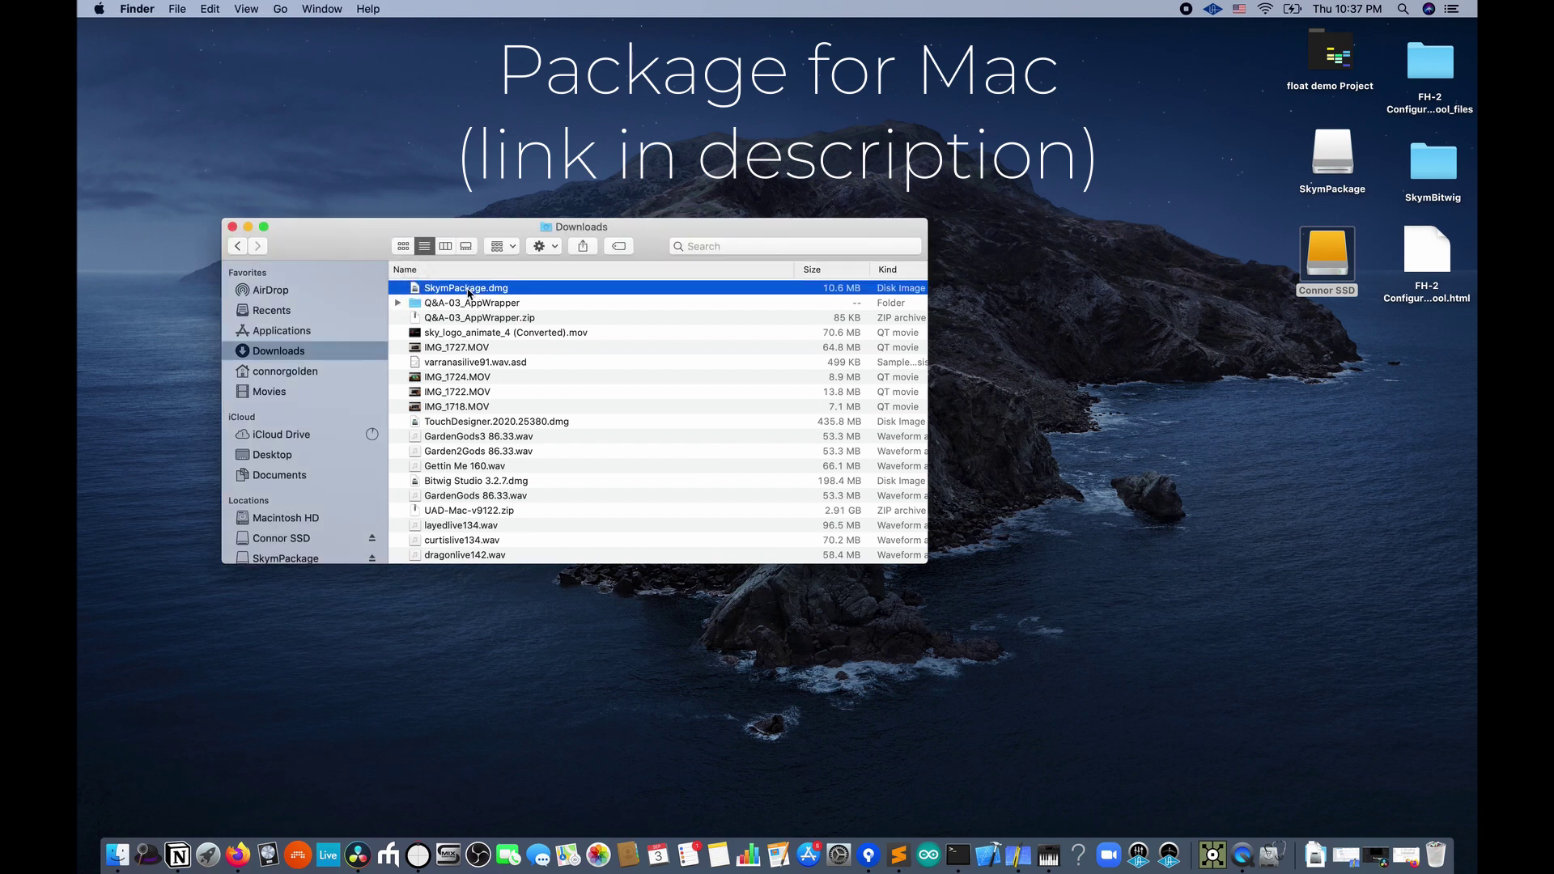
pyautogui.scroll(-2, 324, 405)
pyautogui.click(285, 507)
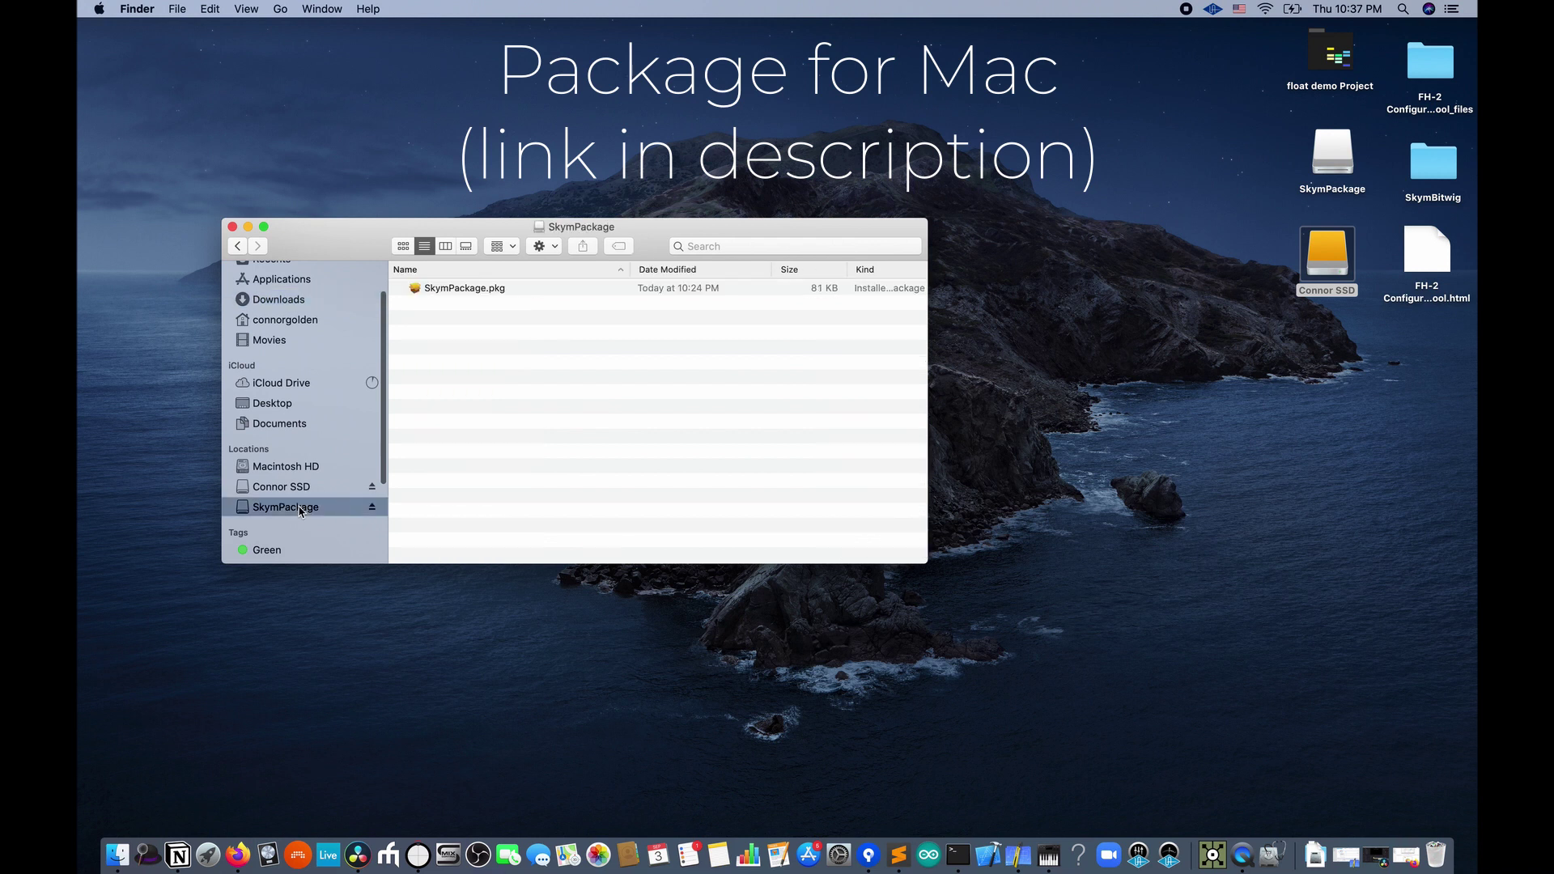
# Step: Run the SkymPackage.pkg installer with the Logic Pro, Ableton, Bitwig and Serum components ticked
pyautogui.doubleClick(491, 289)
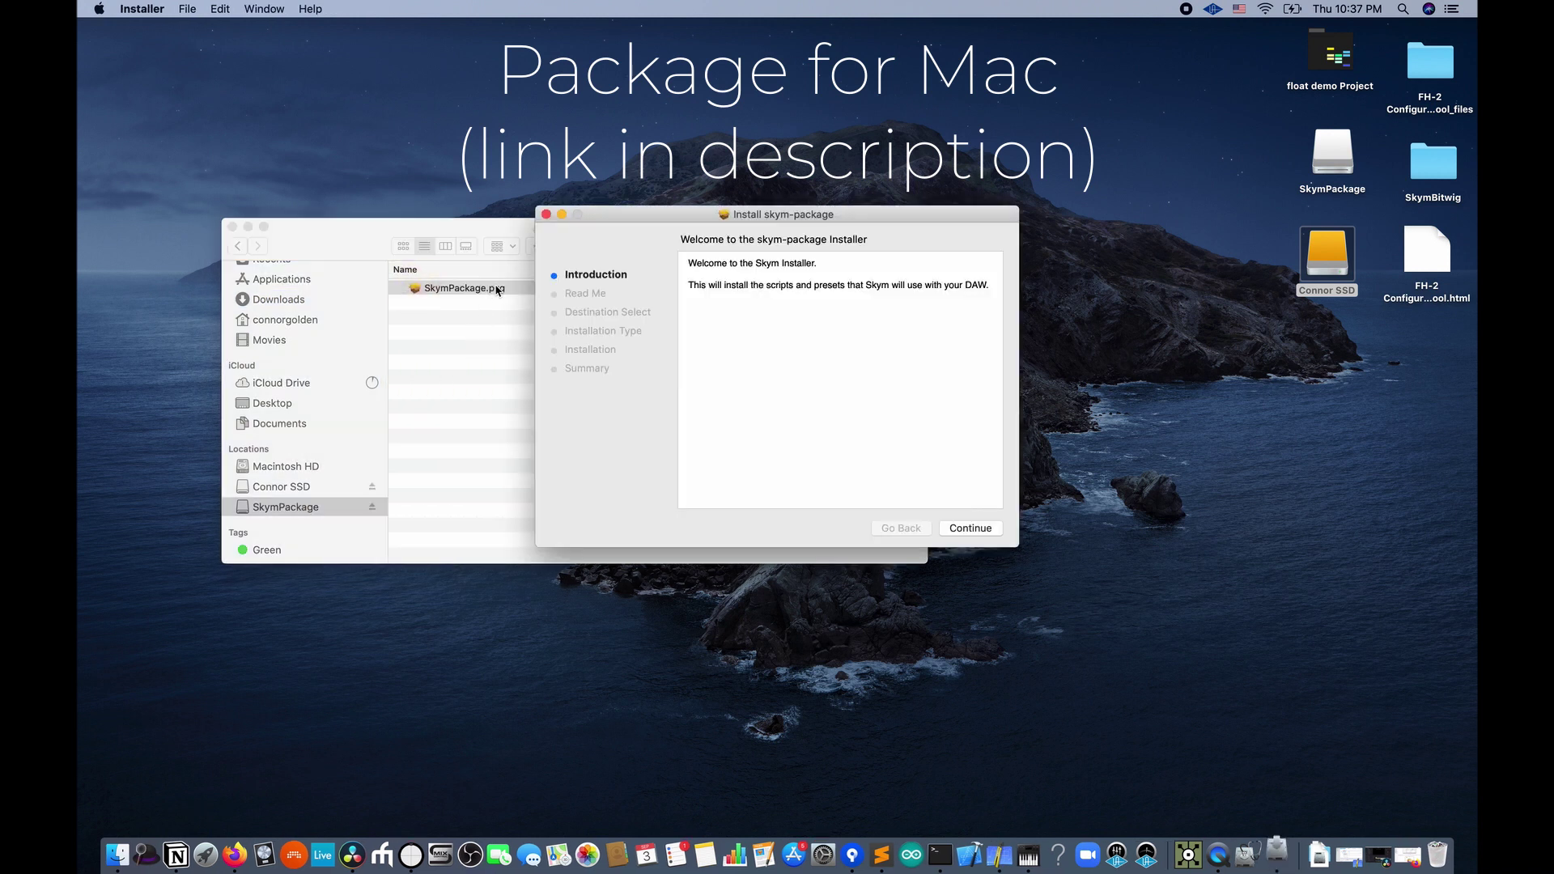
pyautogui.click(958, 530)
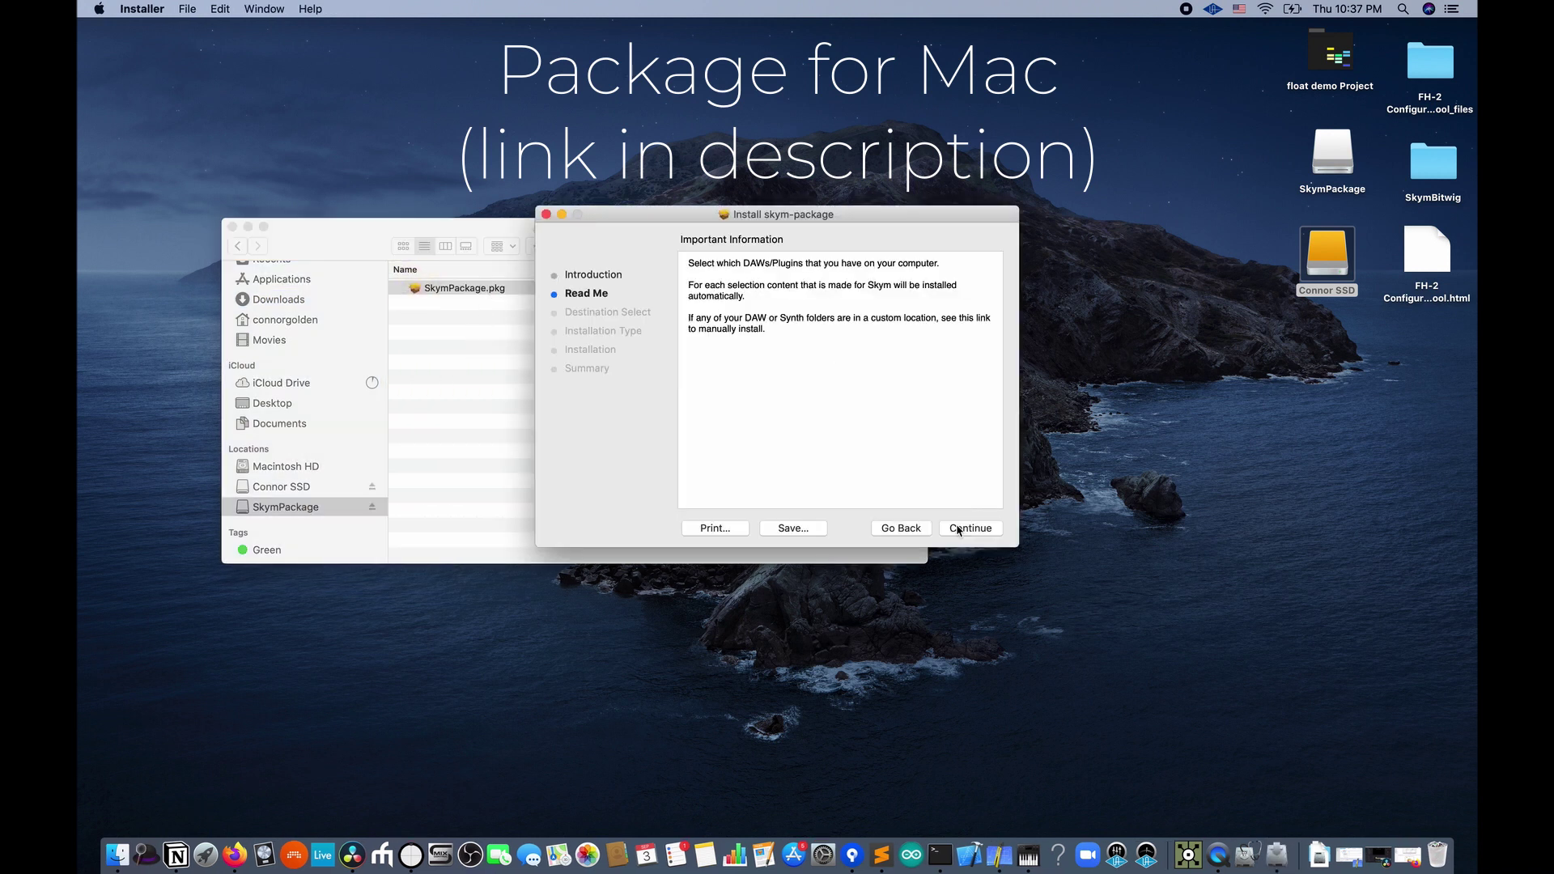
pyautogui.click(957, 530)
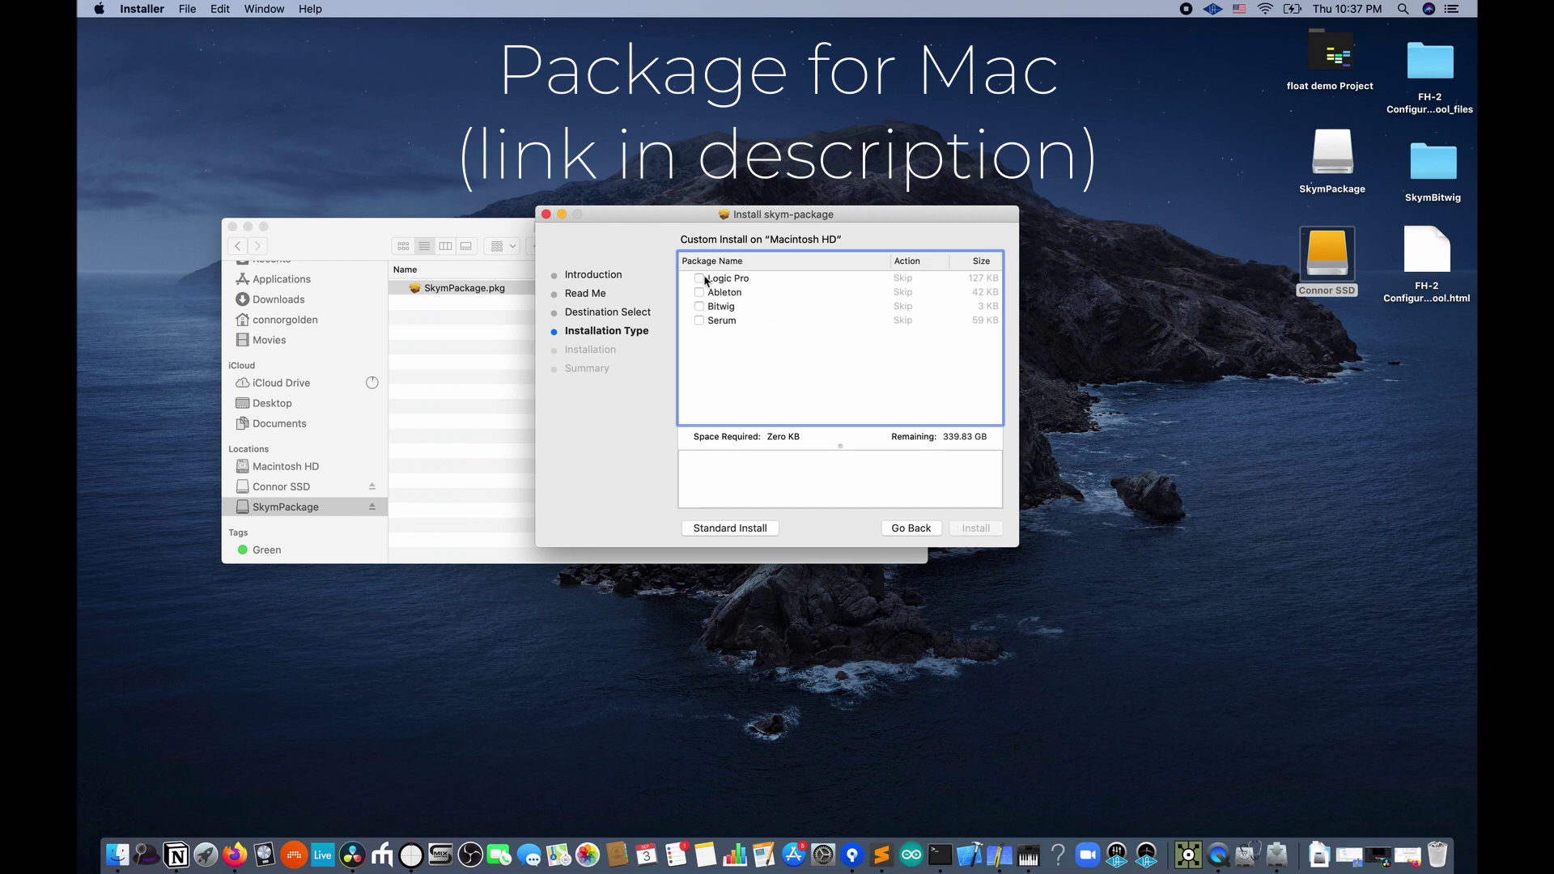
pyautogui.click(699, 279)
pyautogui.click(700, 292)
pyautogui.click(699, 306)
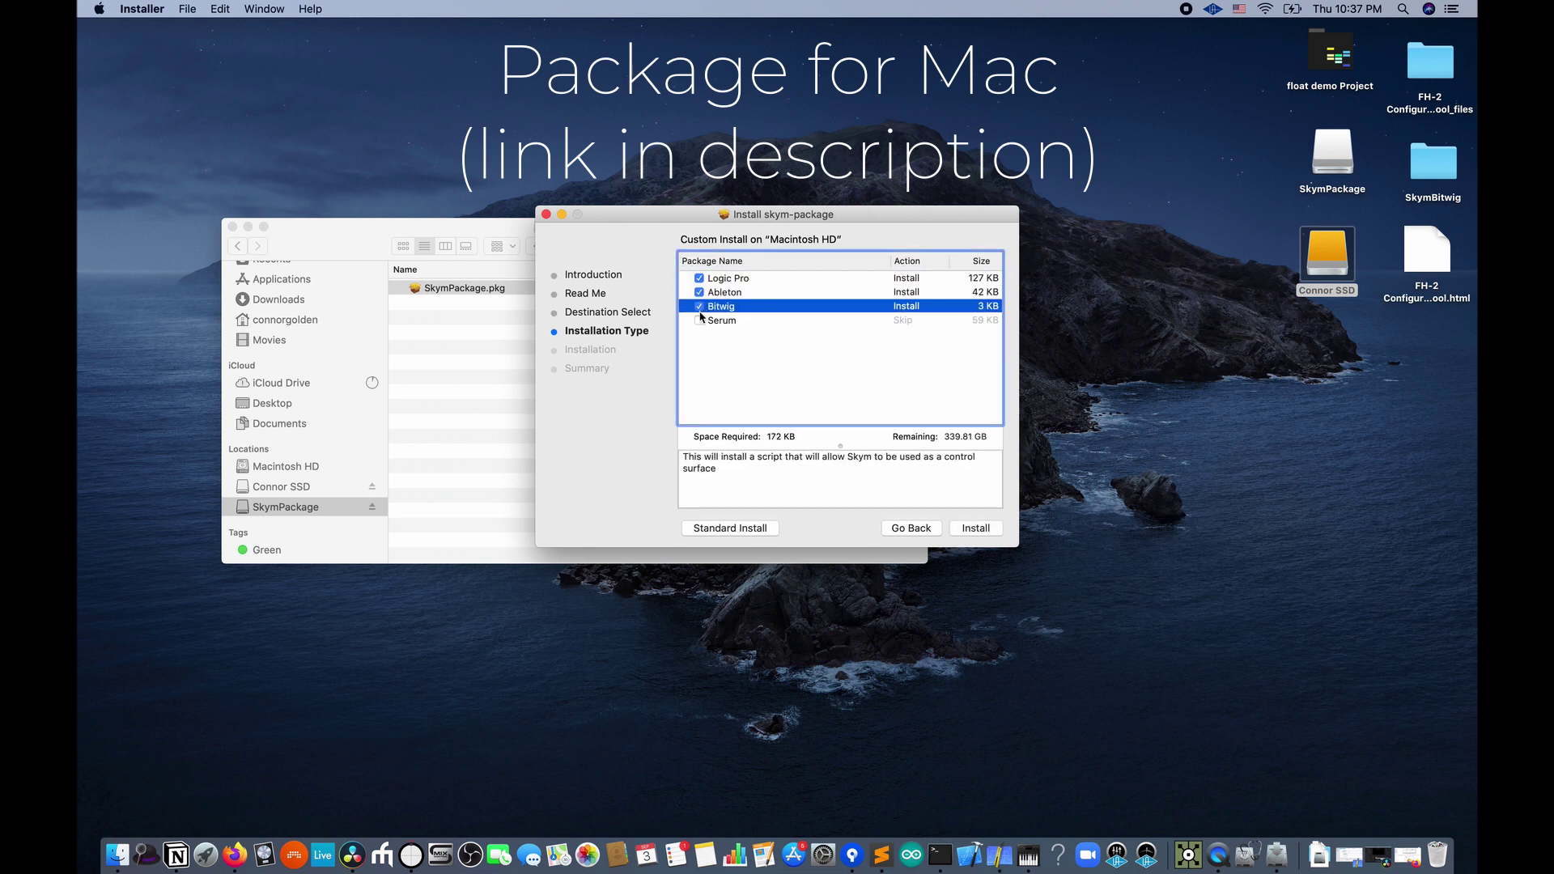
pyautogui.click(699, 321)
pyautogui.click(982, 531)
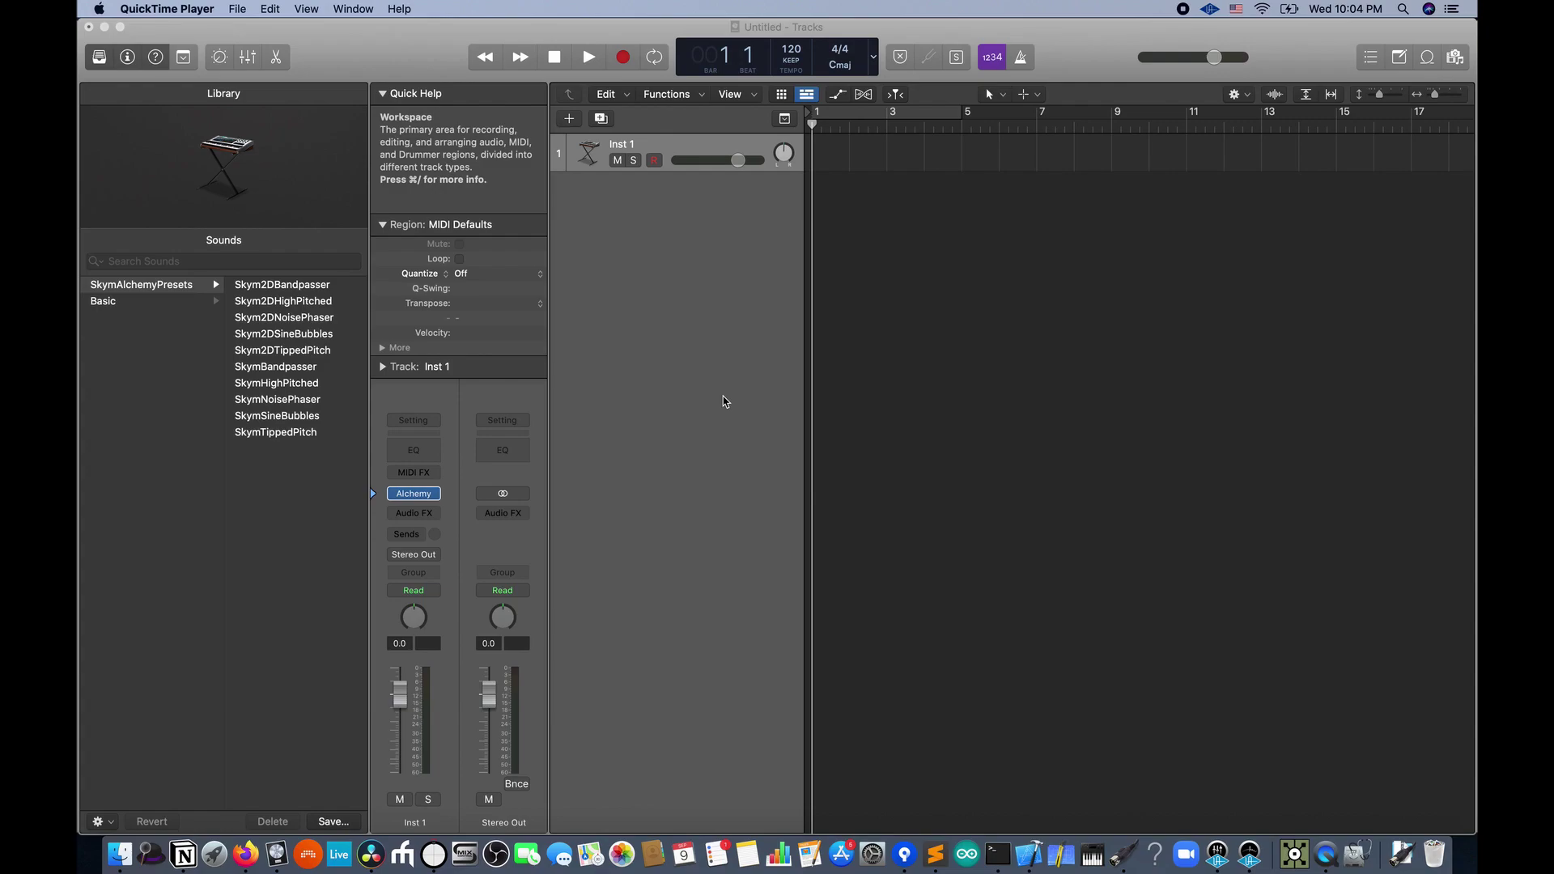
# Step: Launch Audio MIDI Setup, enable the iPhone, and choose Don't Use in Logic's audio-device alert
pyautogui.press('super+space')
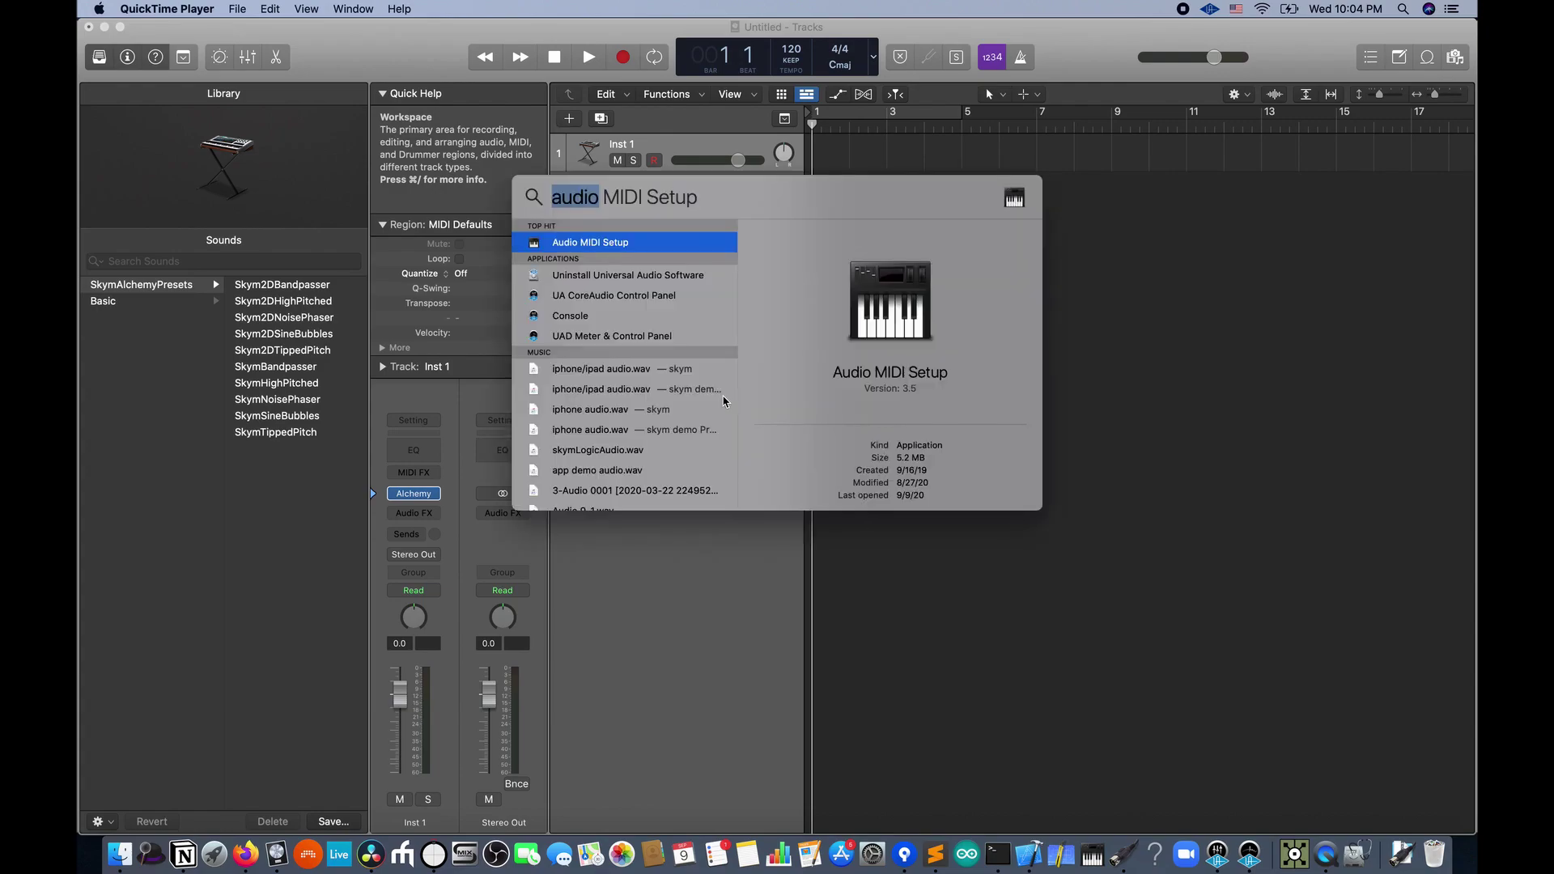
pyautogui.write('audio')
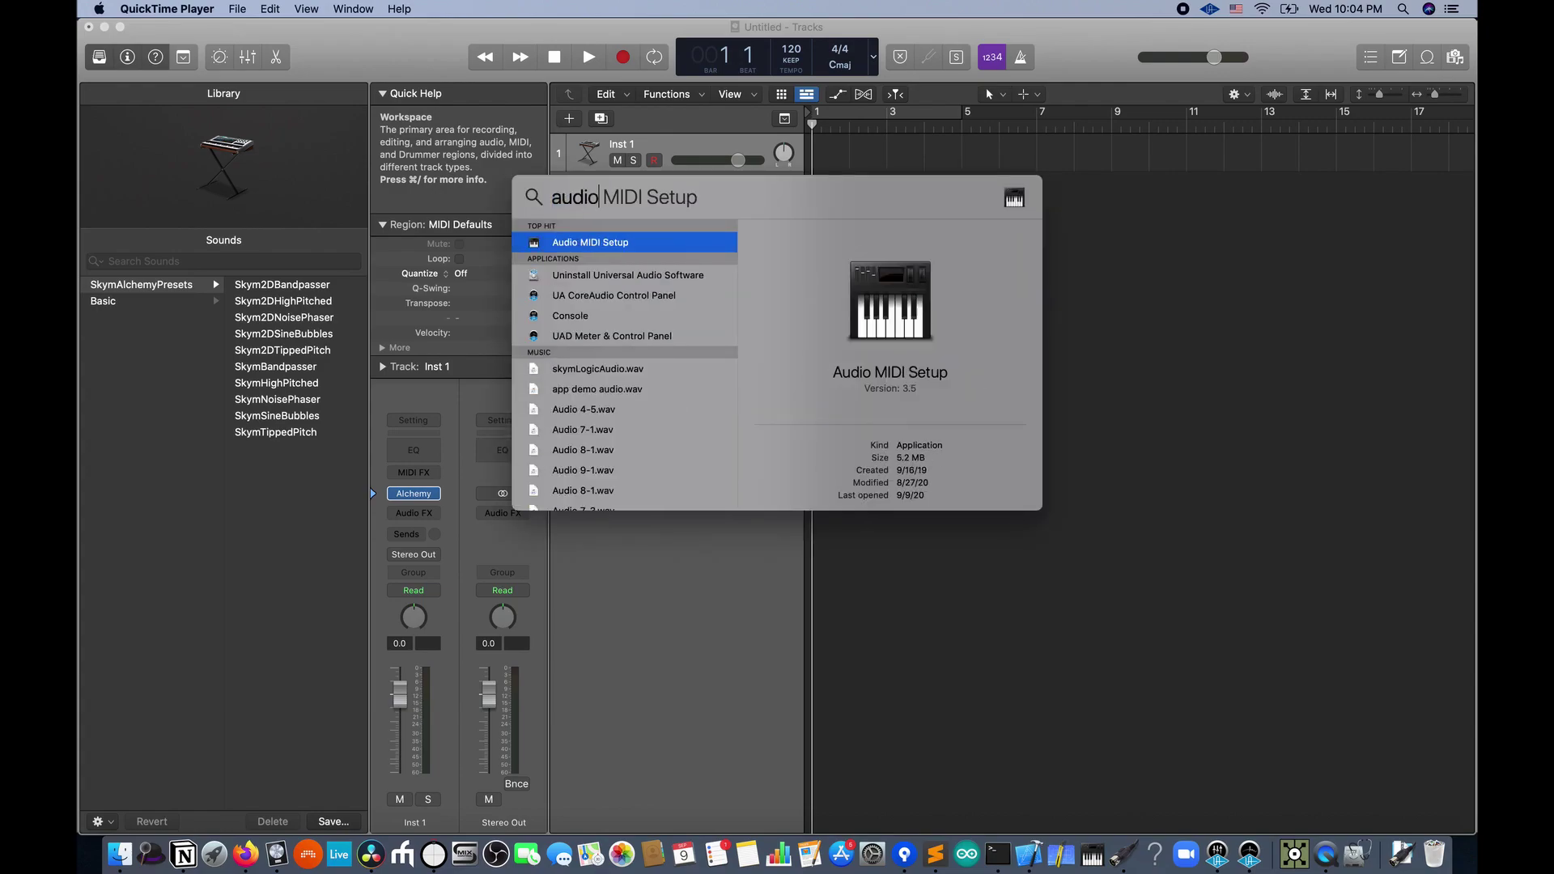
pyautogui.press('Return')
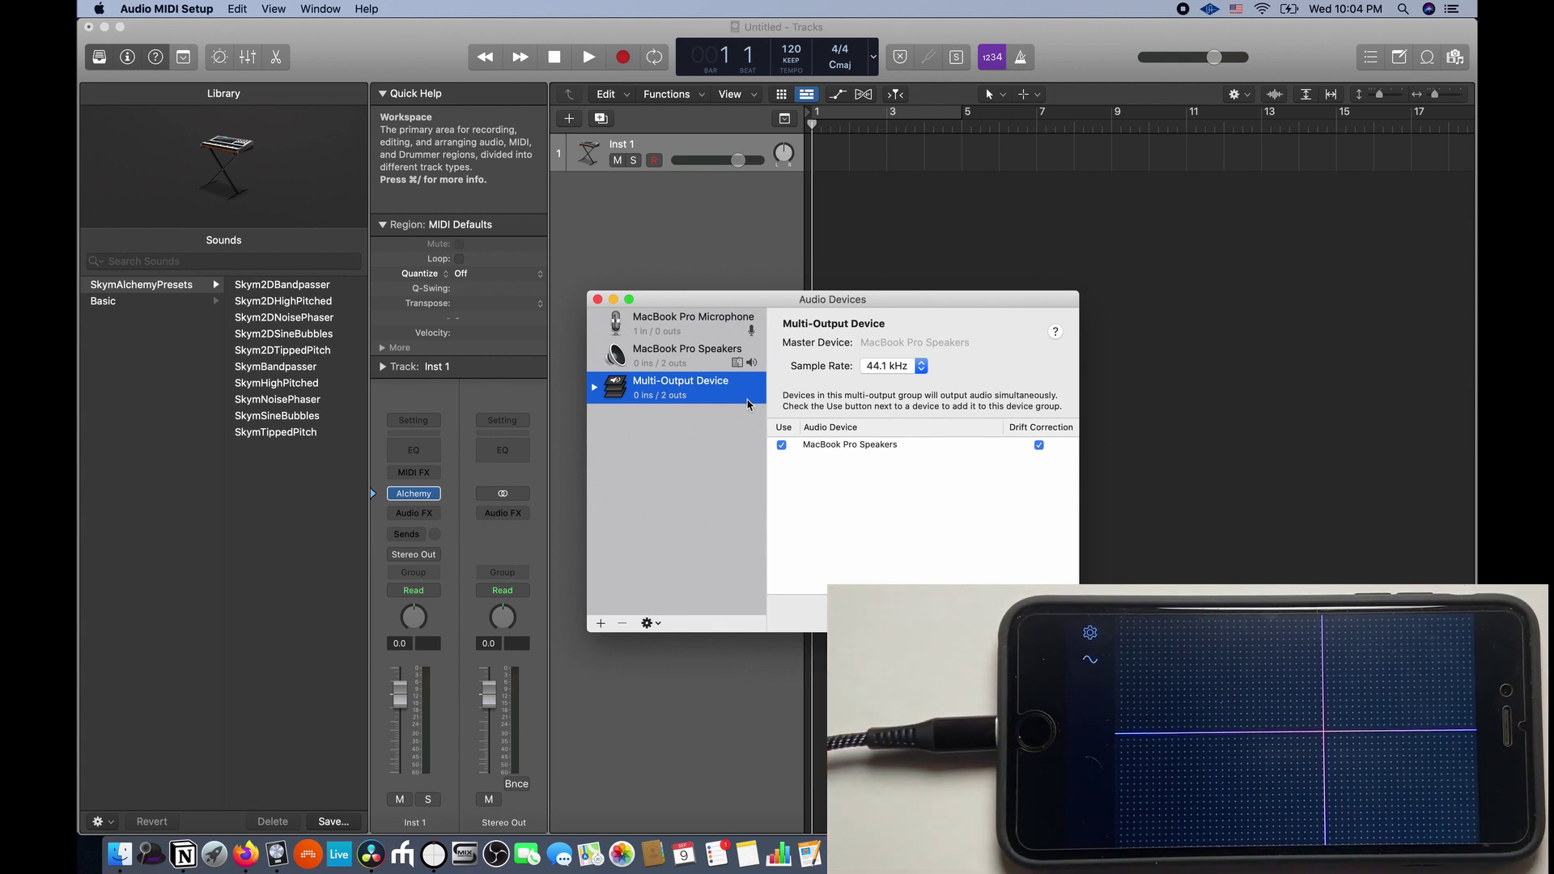
pyautogui.click(664, 434)
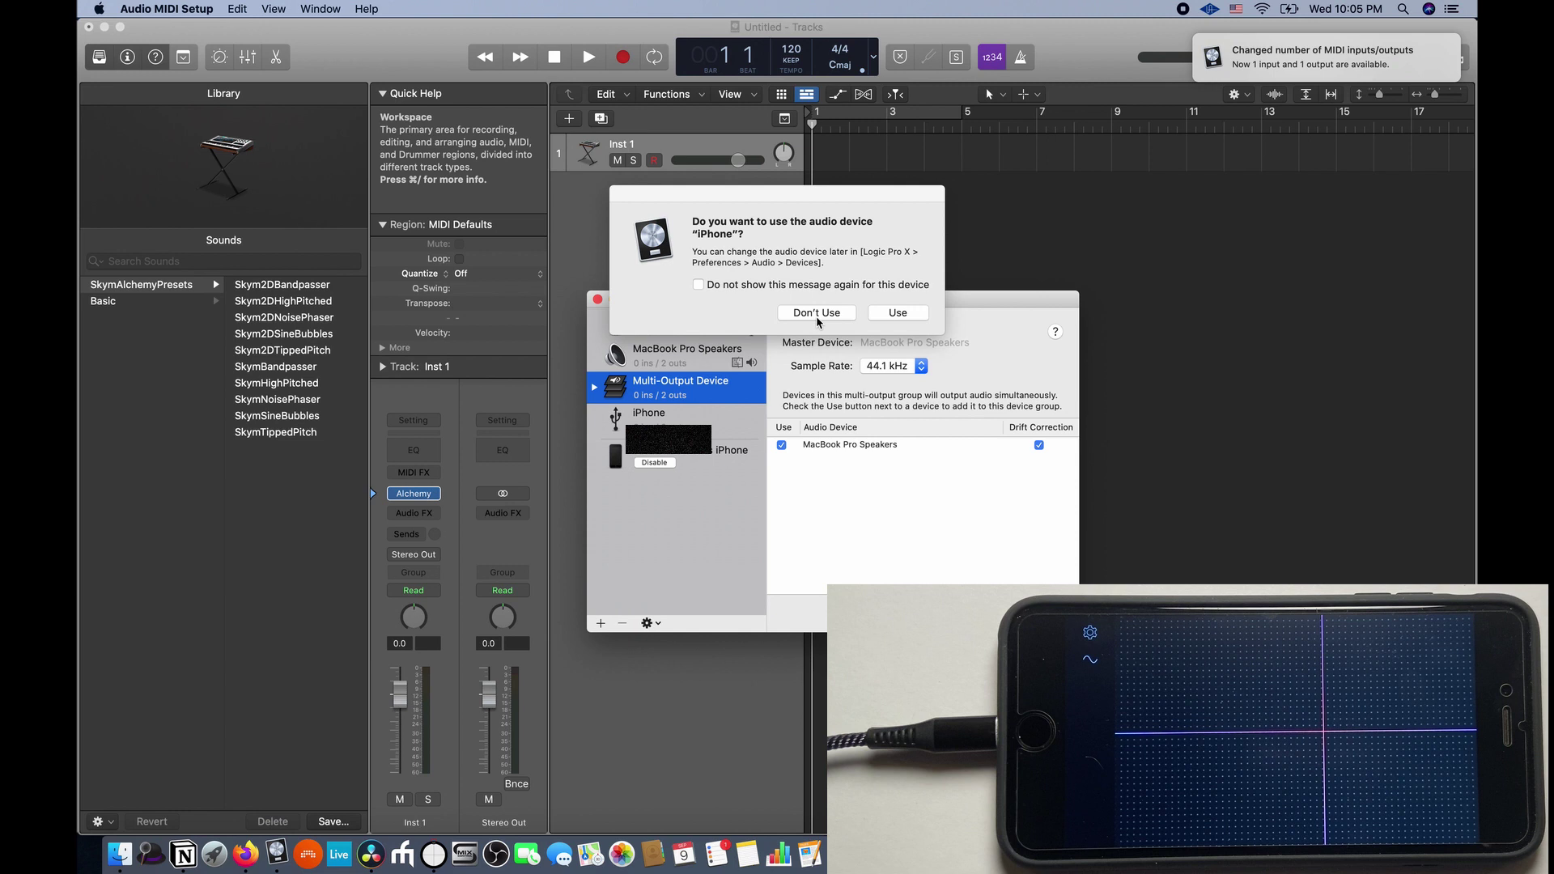
pyautogui.click(816, 312)
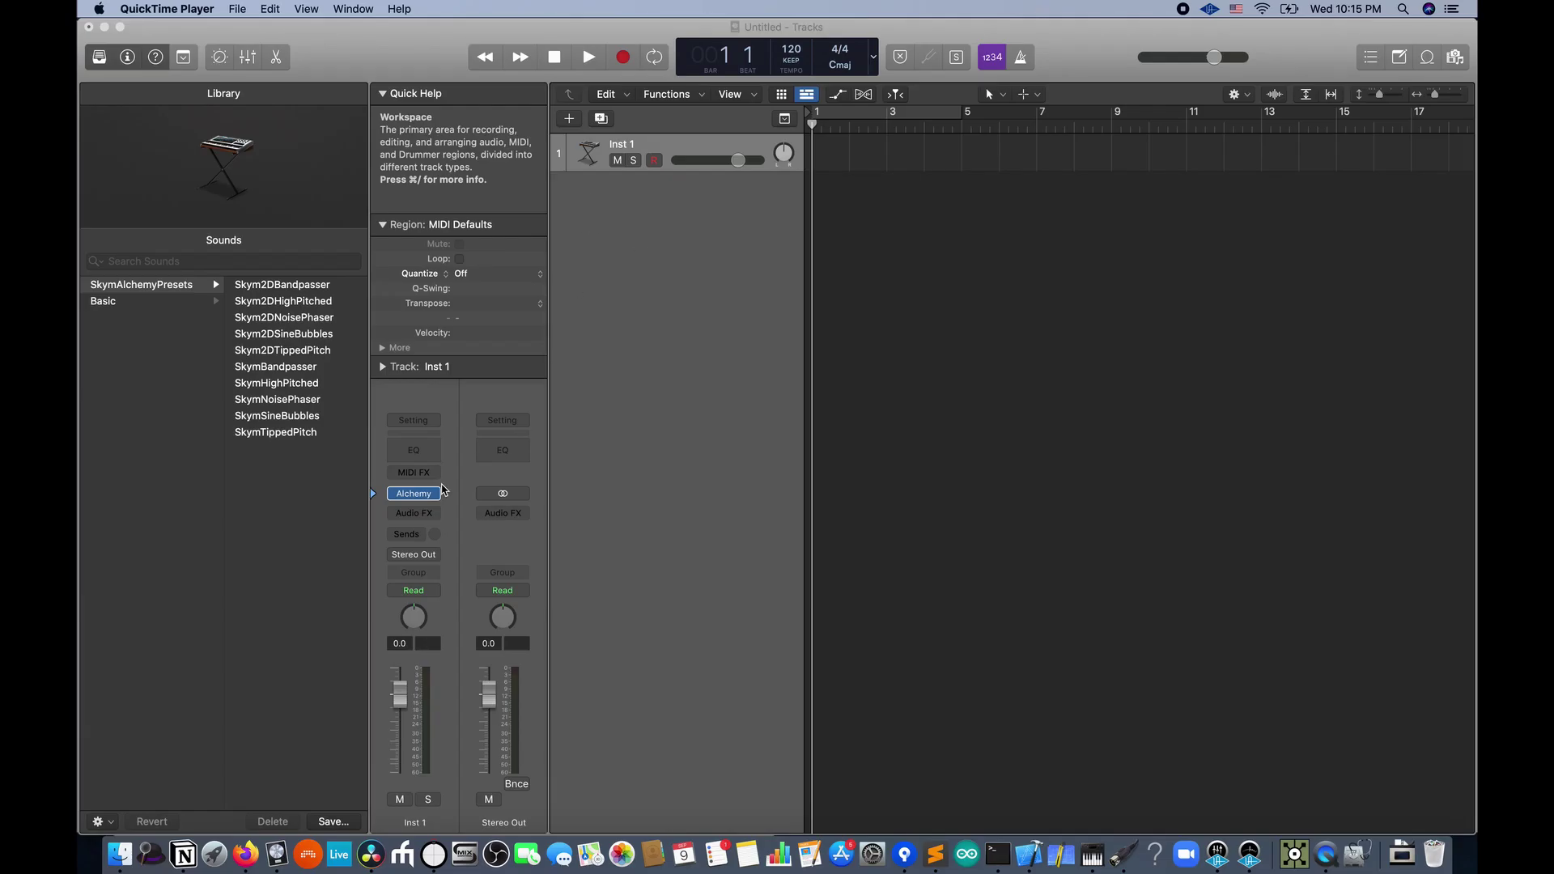
# Step: Create software instrument track Inst 2, then open Inst 1's Alchemy plug-in window
pyautogui.click(572, 119)
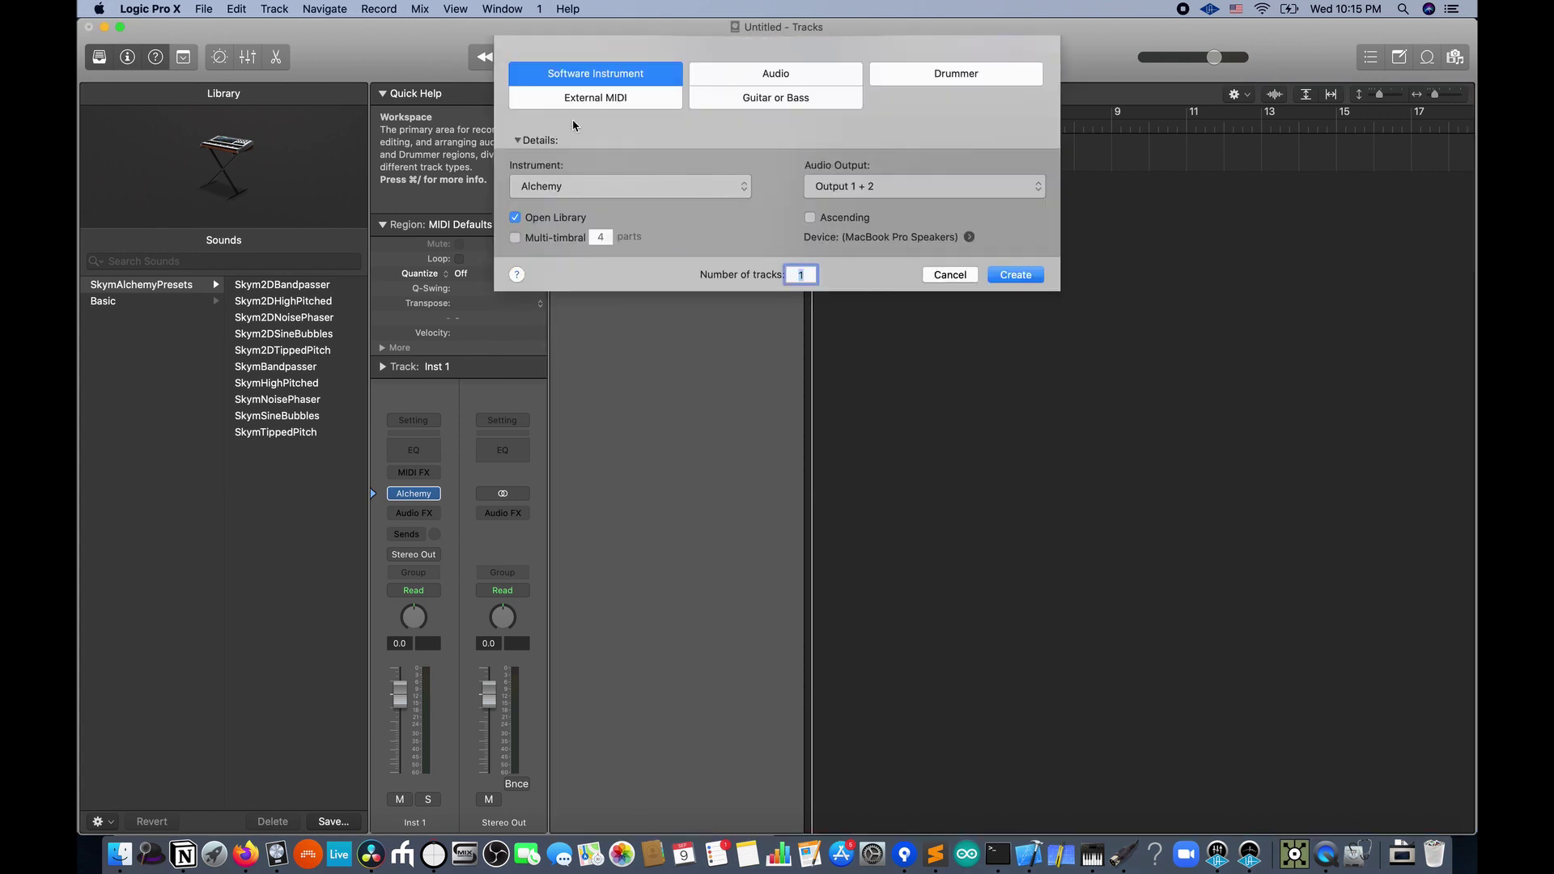
pyautogui.click(1012, 279)
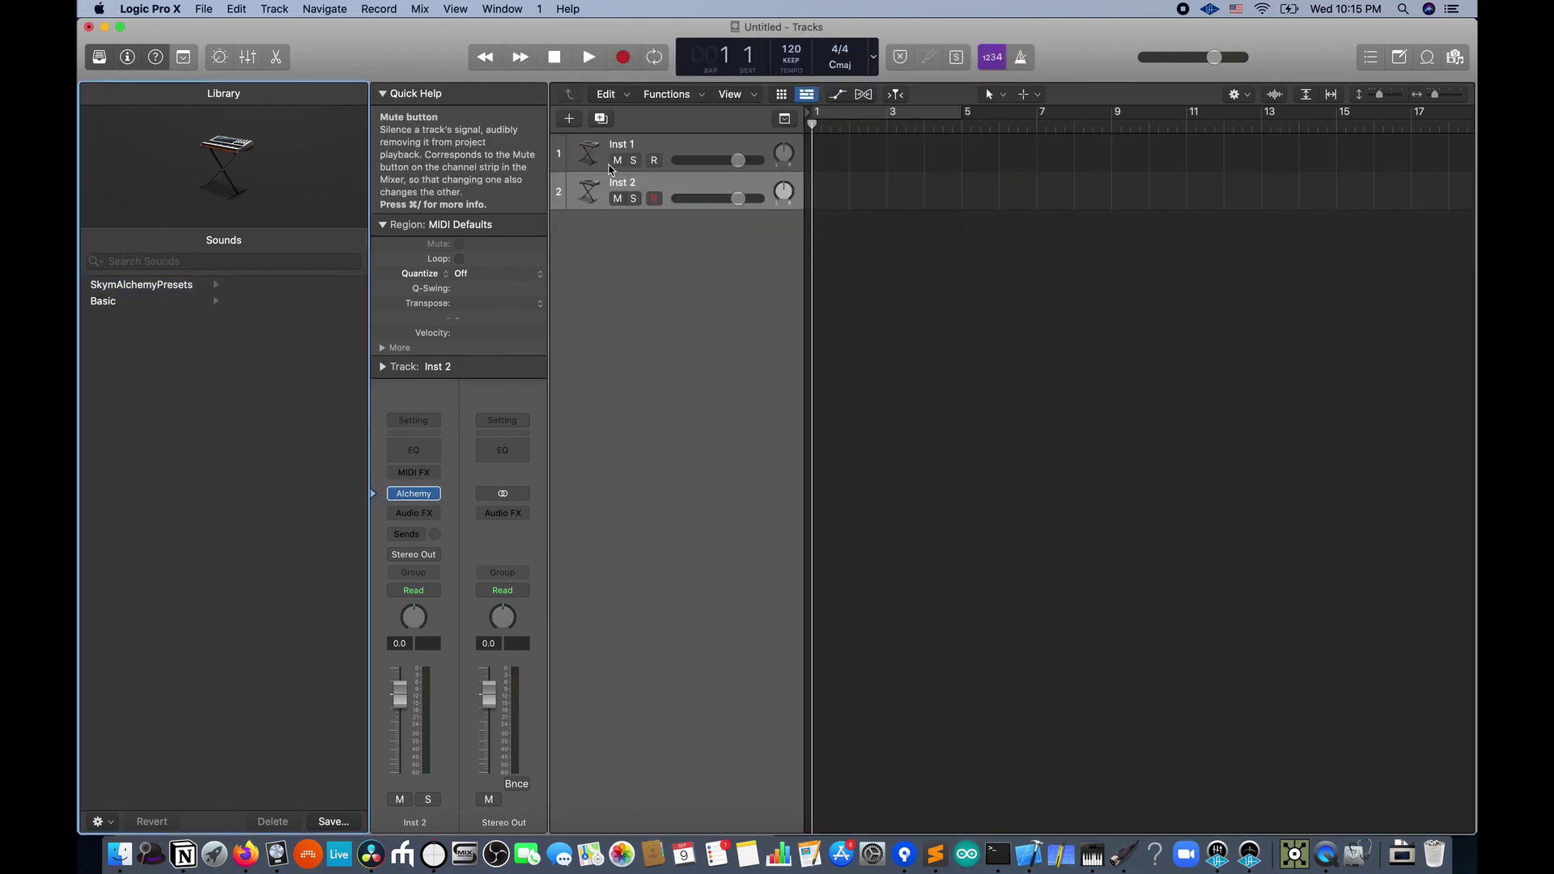
pyautogui.click(594, 159)
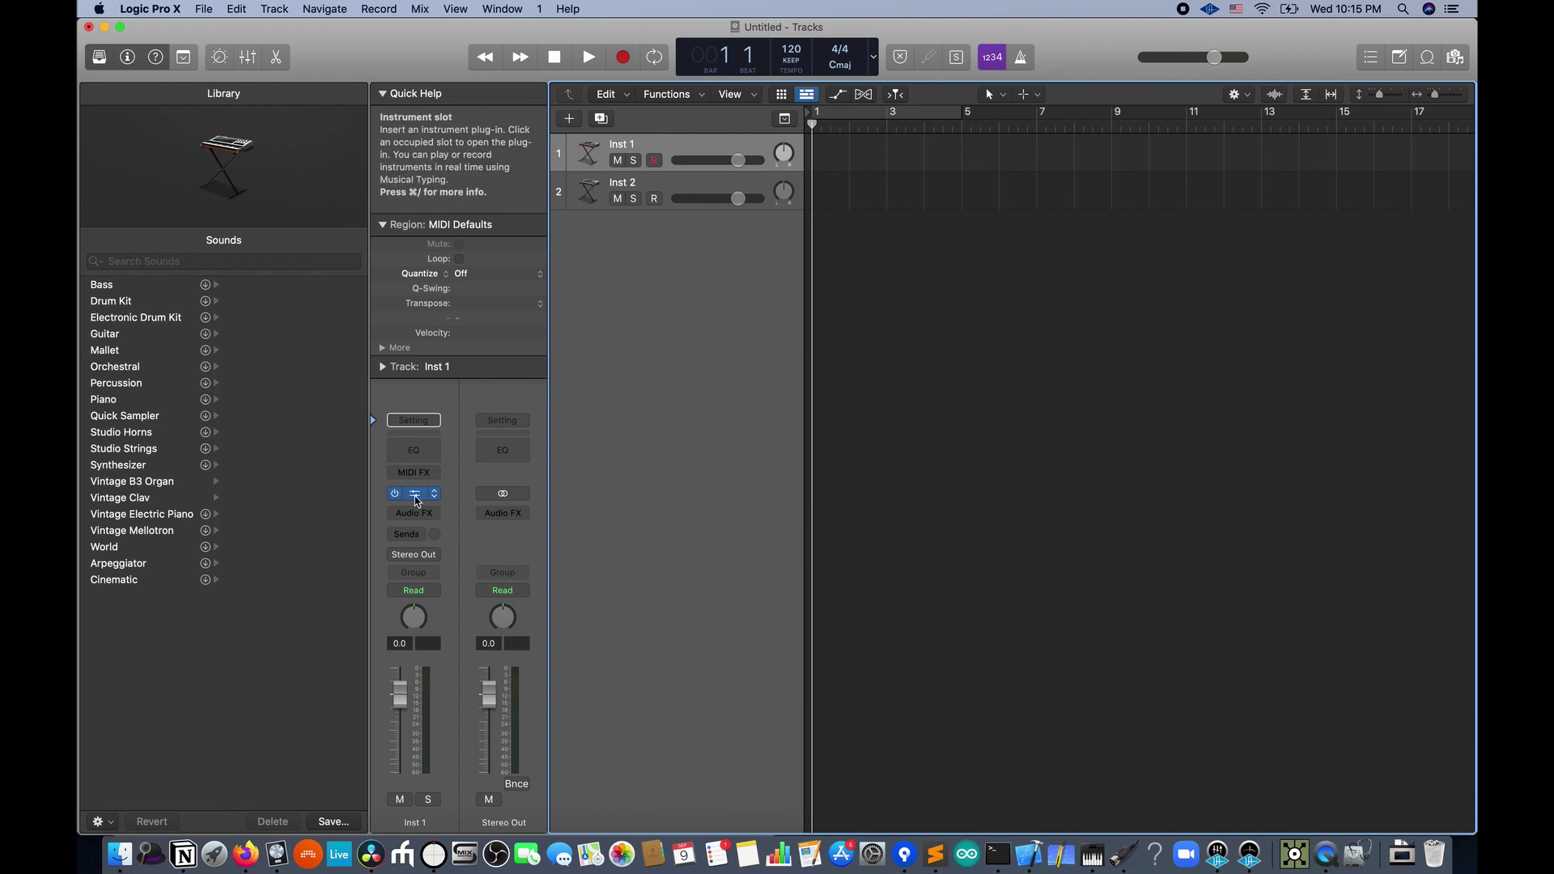
pyautogui.click(415, 495)
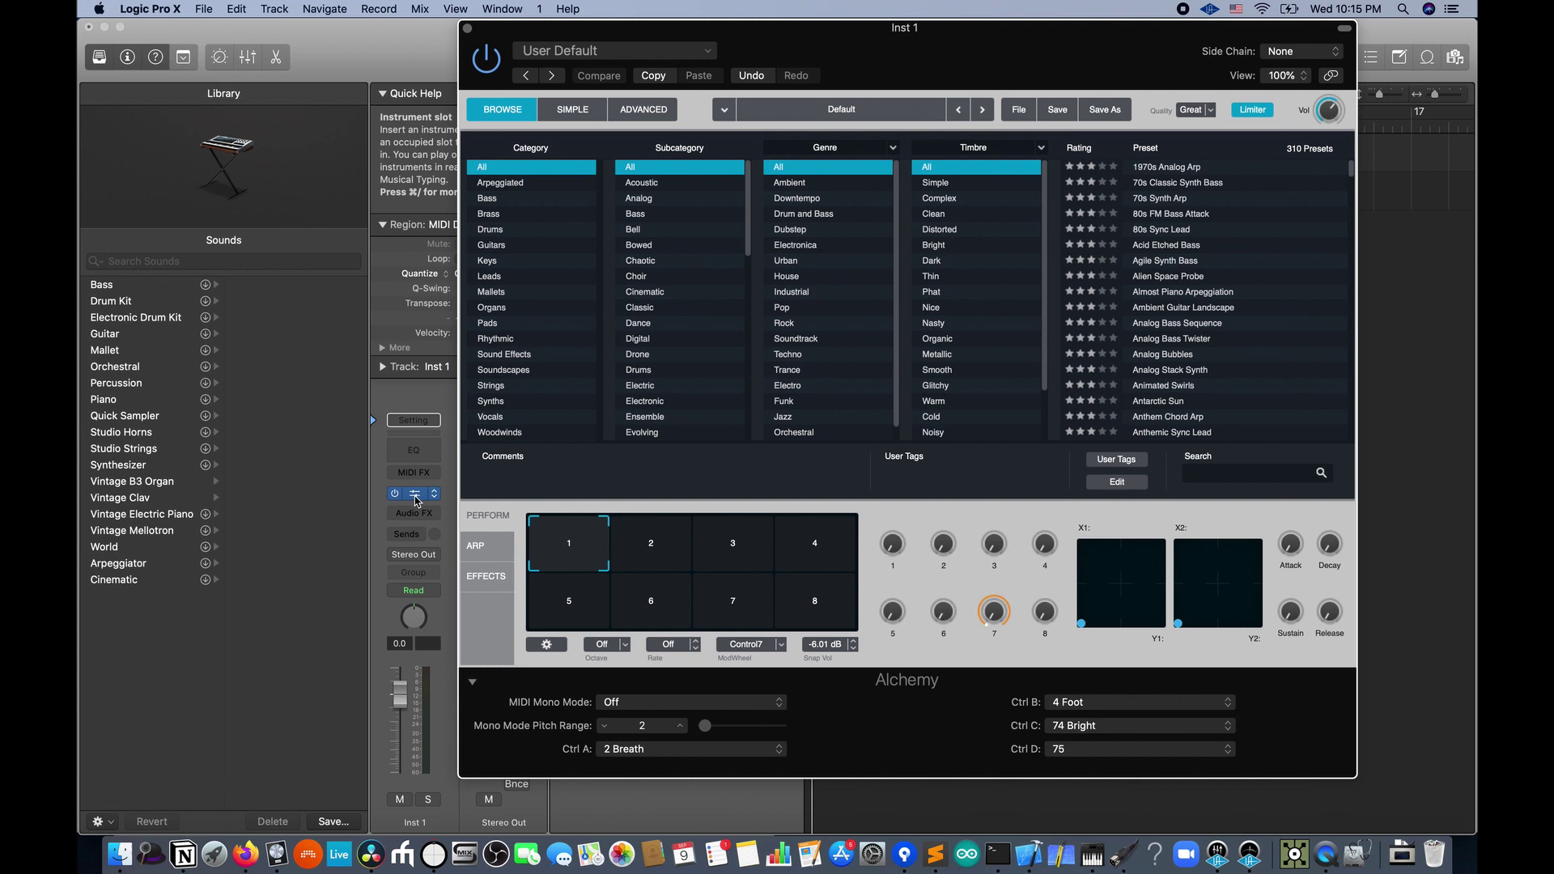
# Step: Search Alchemy presets for 'skym' and load SkymSineBubbles
pyautogui.click(1214, 475)
pyautogui.write('skym')
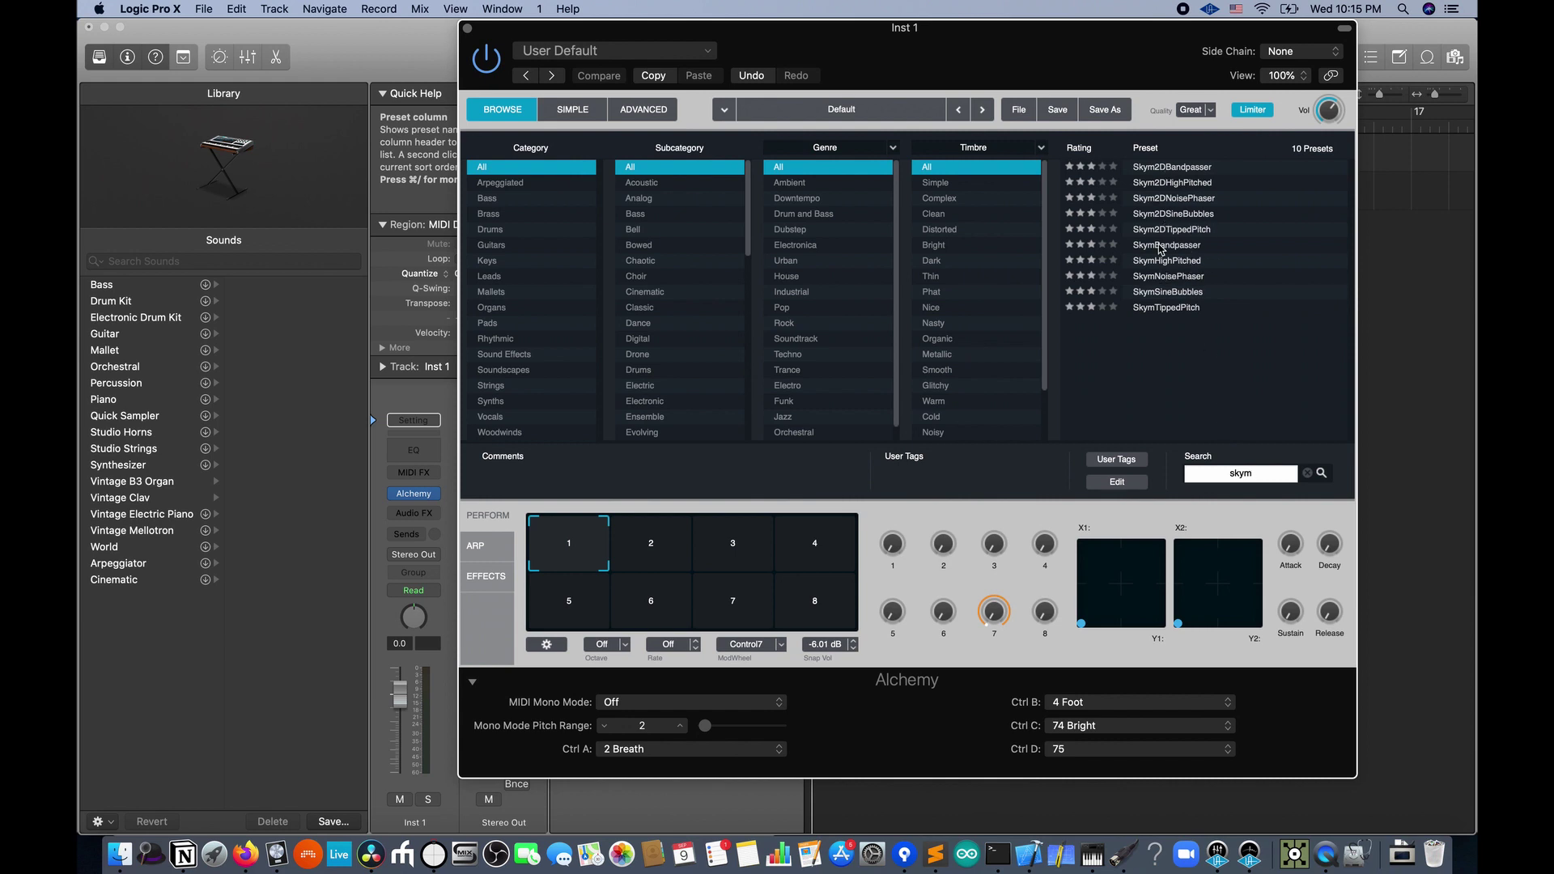
pyautogui.click(1188, 292)
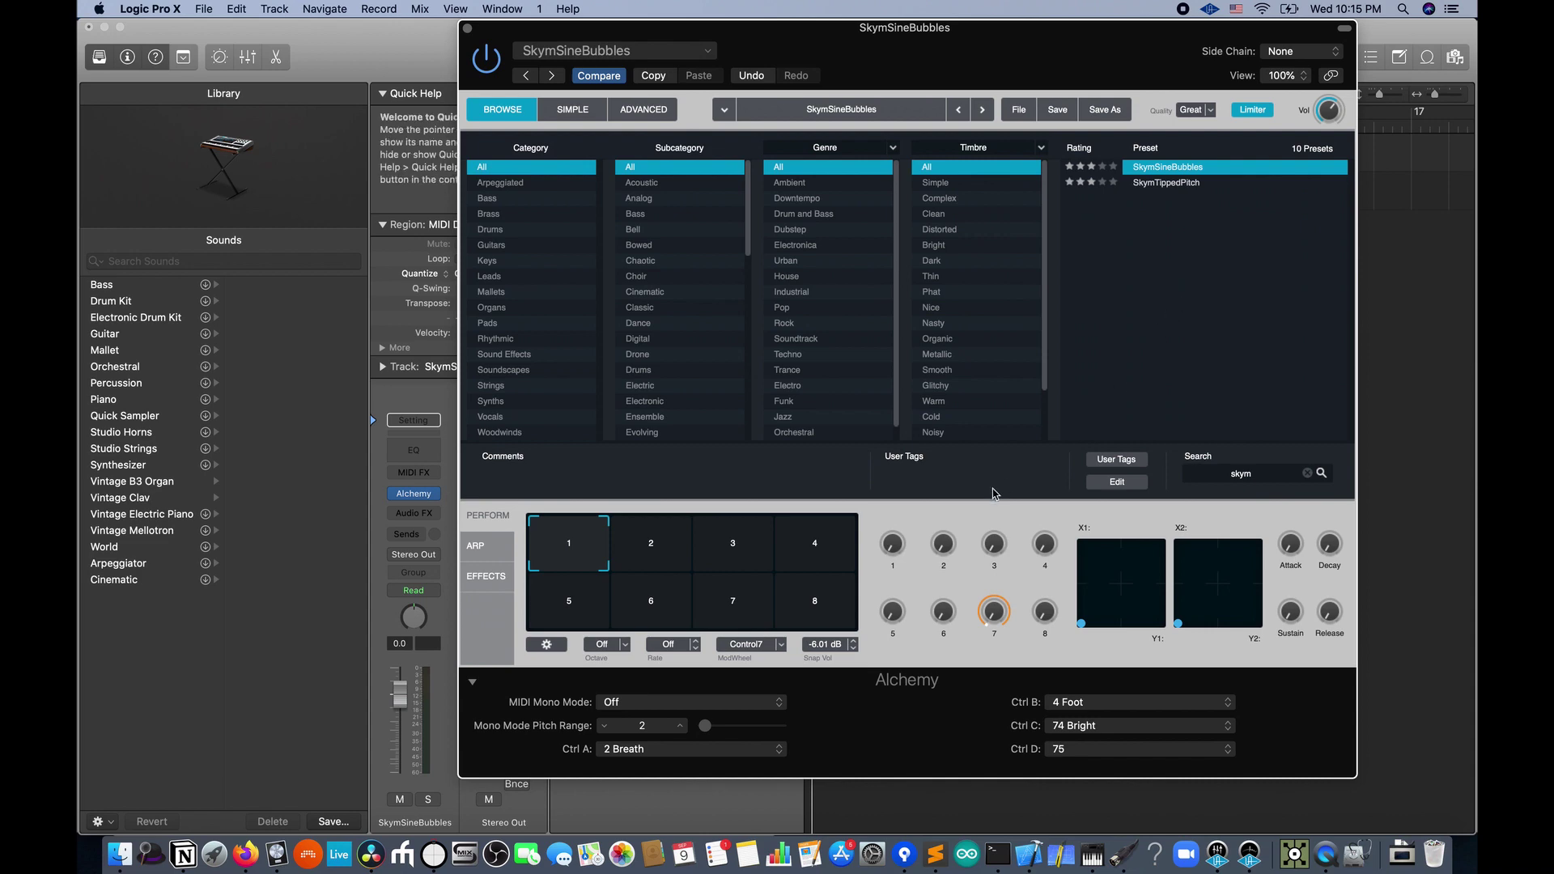
# Step: Assign Ctrl A, B and C to CC 113, 114 and 115
pyautogui.click(761, 749)
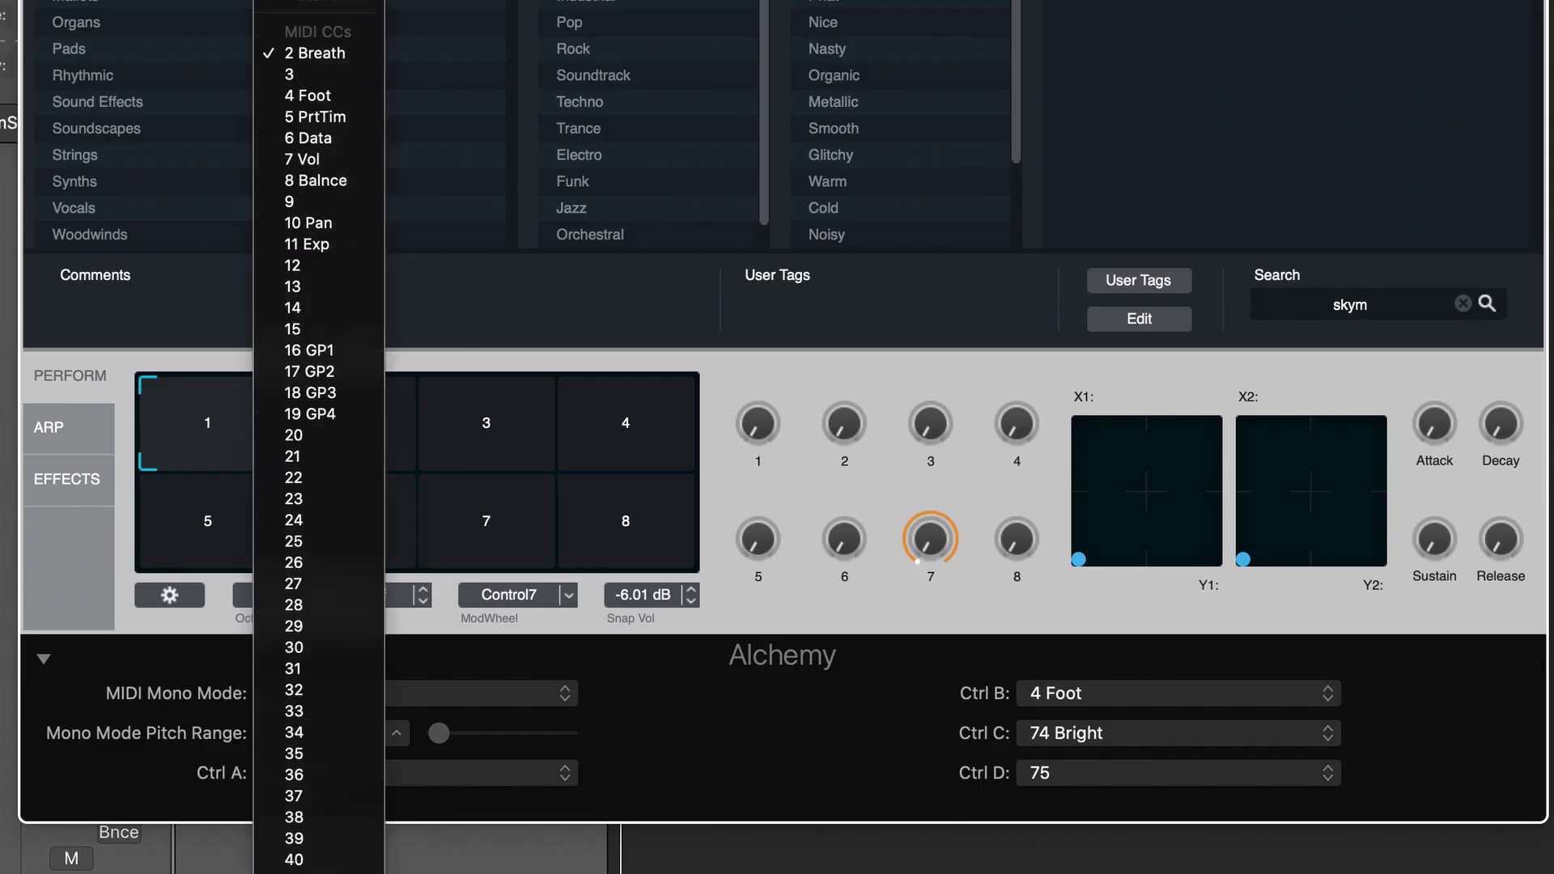
pyautogui.scroll(-15, 323, 728)
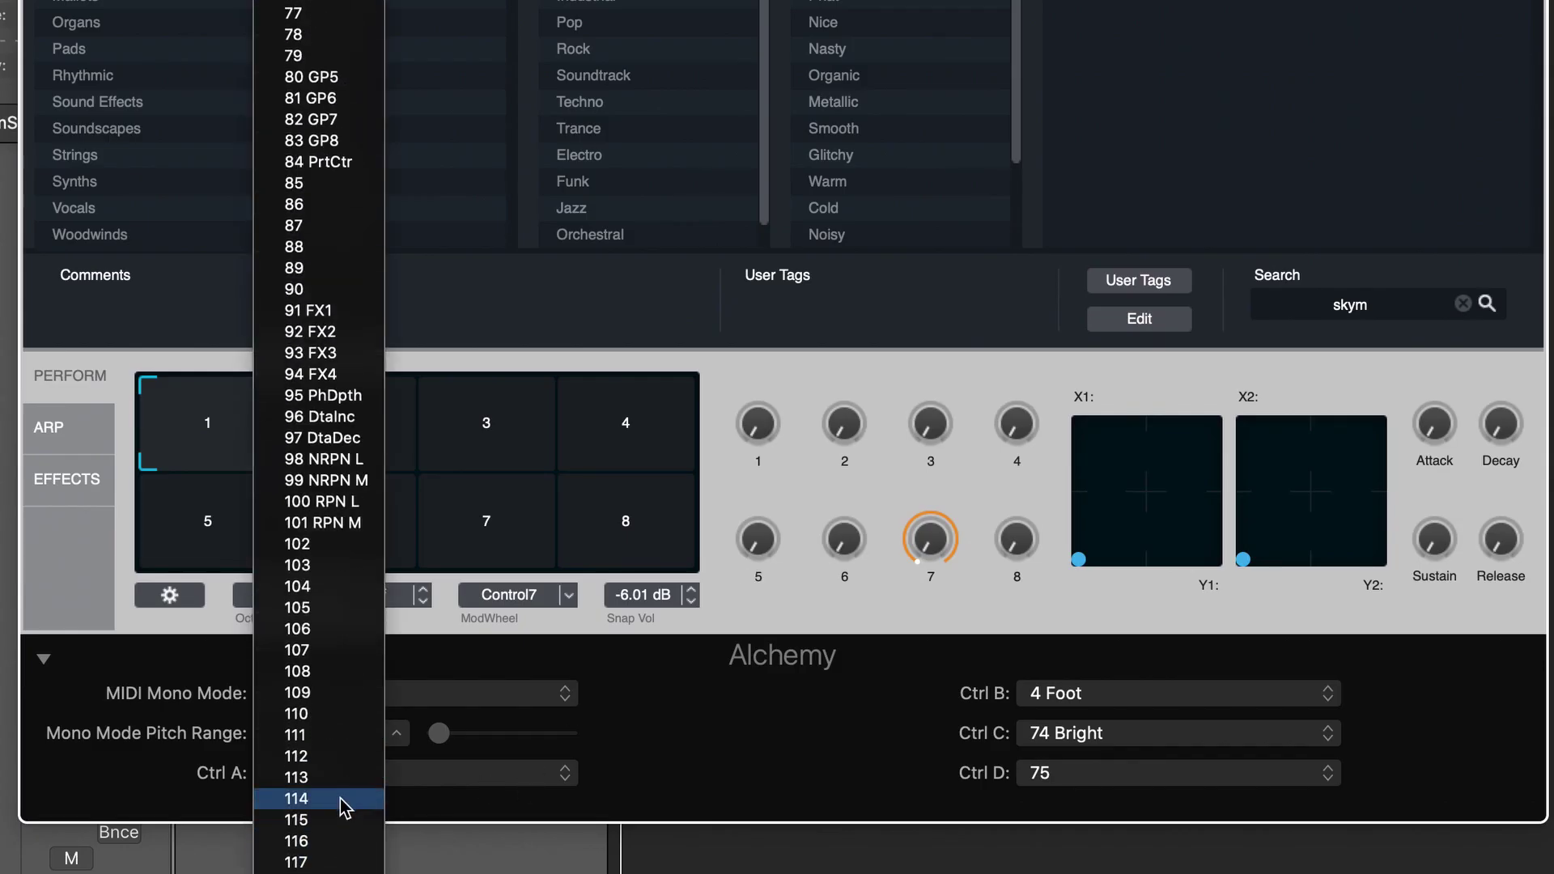
pyautogui.click(344, 799)
pyautogui.click(1176, 696)
pyautogui.scroll(-15, 1094, 793)
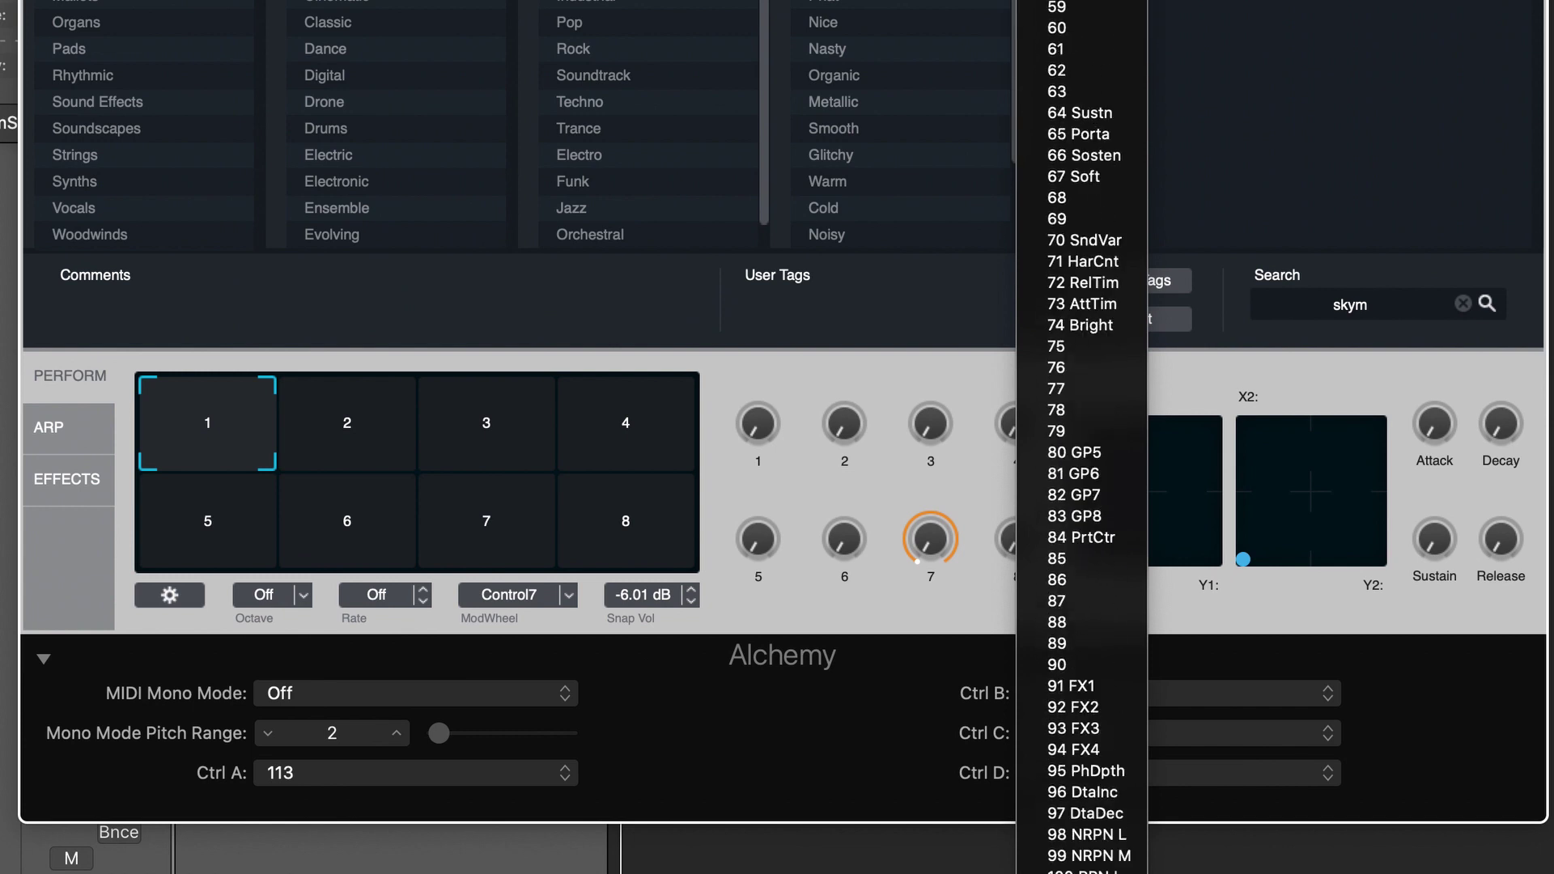
pyautogui.click(1094, 794)
pyautogui.click(1100, 732)
pyautogui.scroll(-15, 1102, 773)
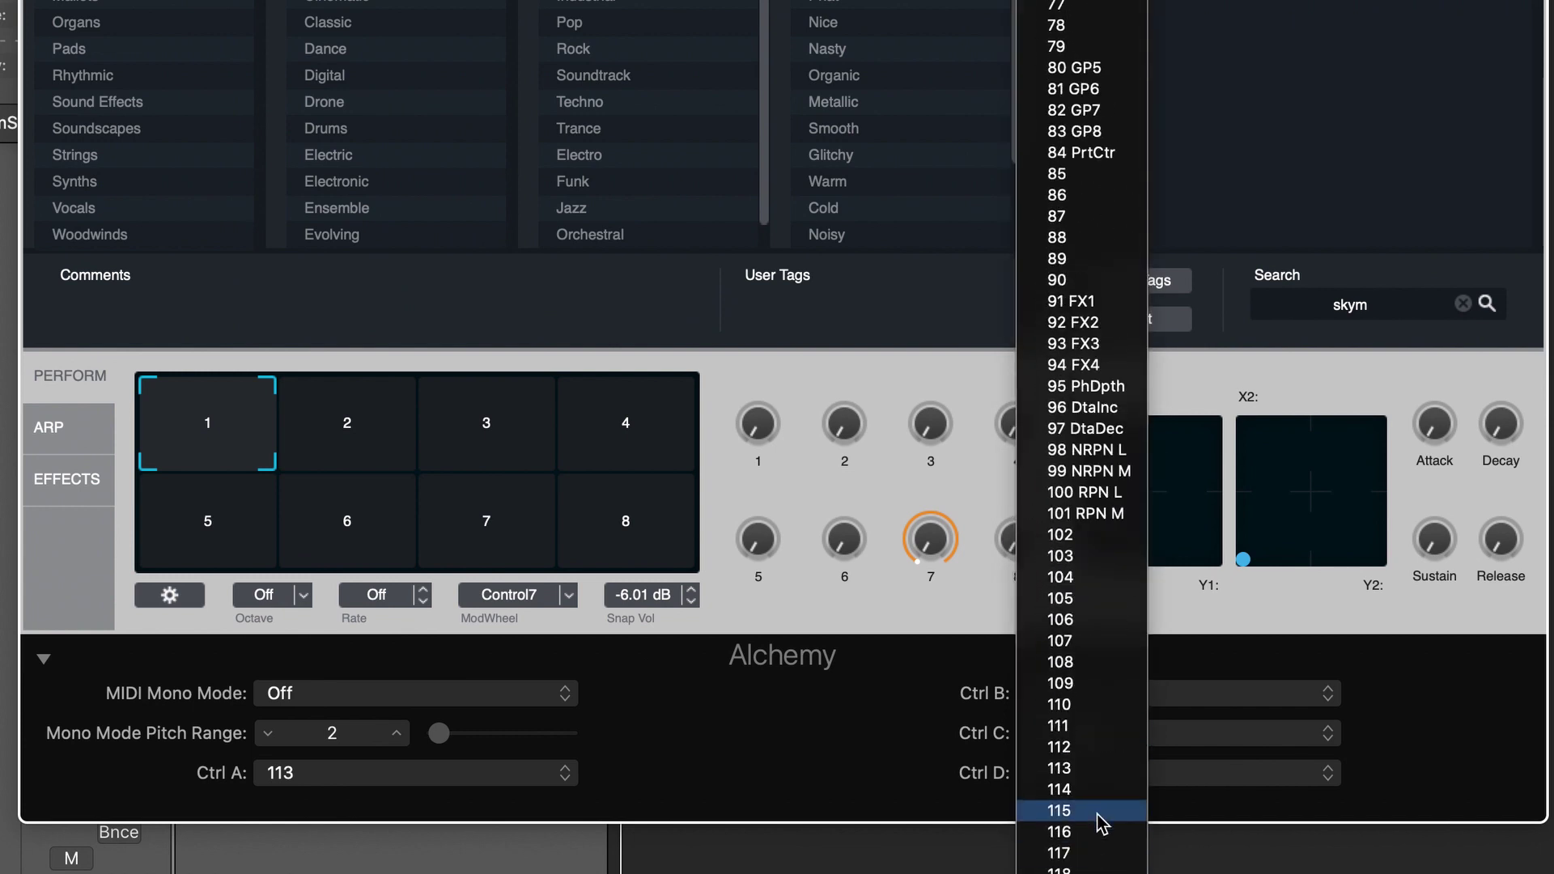
pyautogui.click(1101, 810)
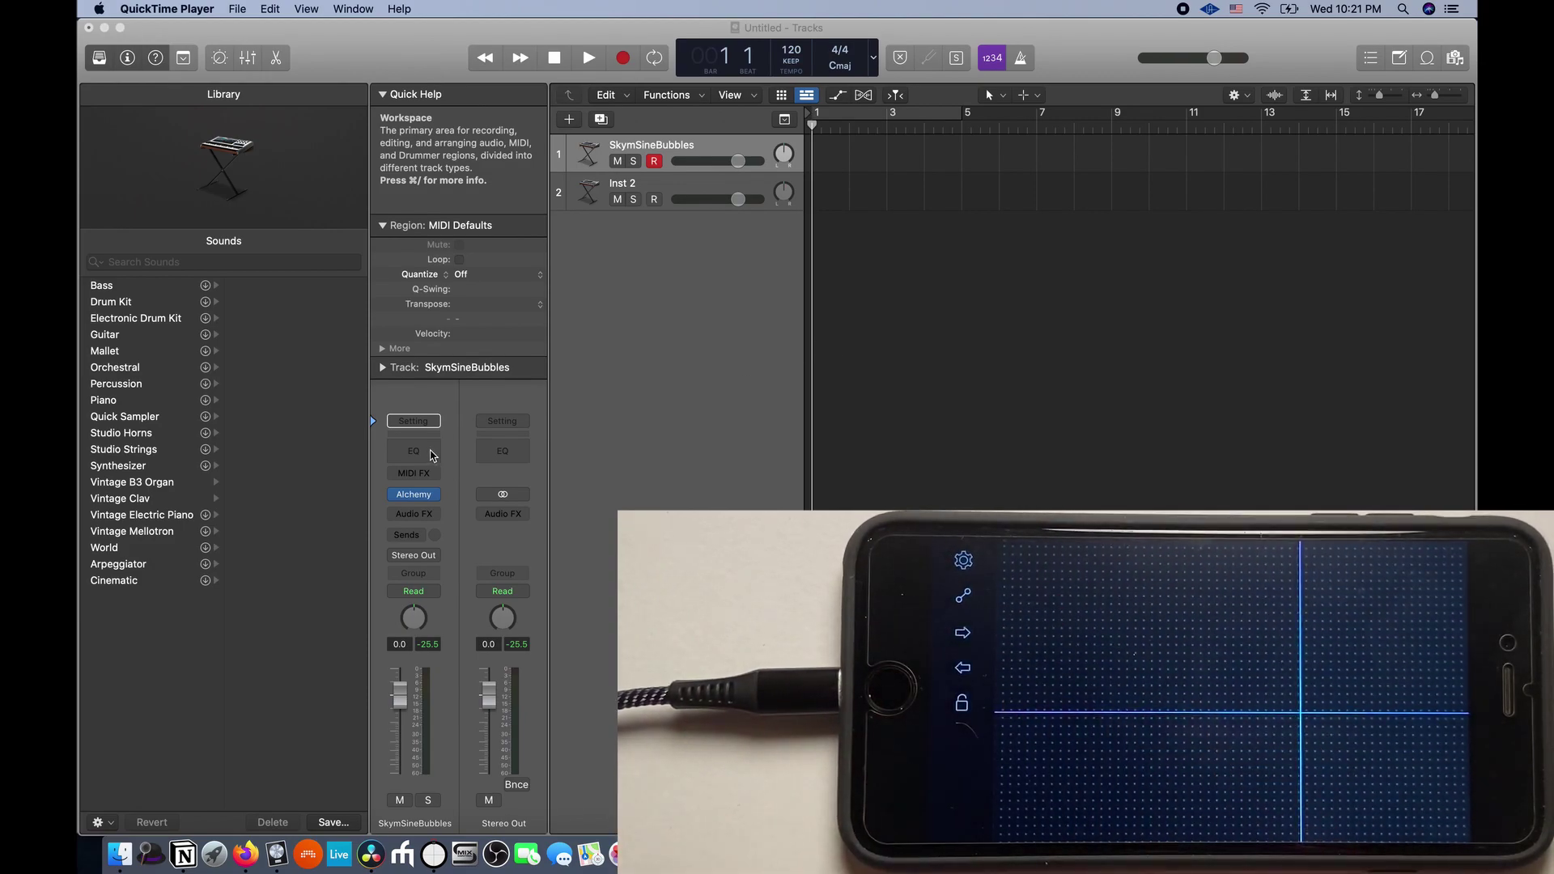
# Step: Insert a Channel EQ on the track and raise the 1040 Hz band to 1940 Hz
pyautogui.click(420, 450)
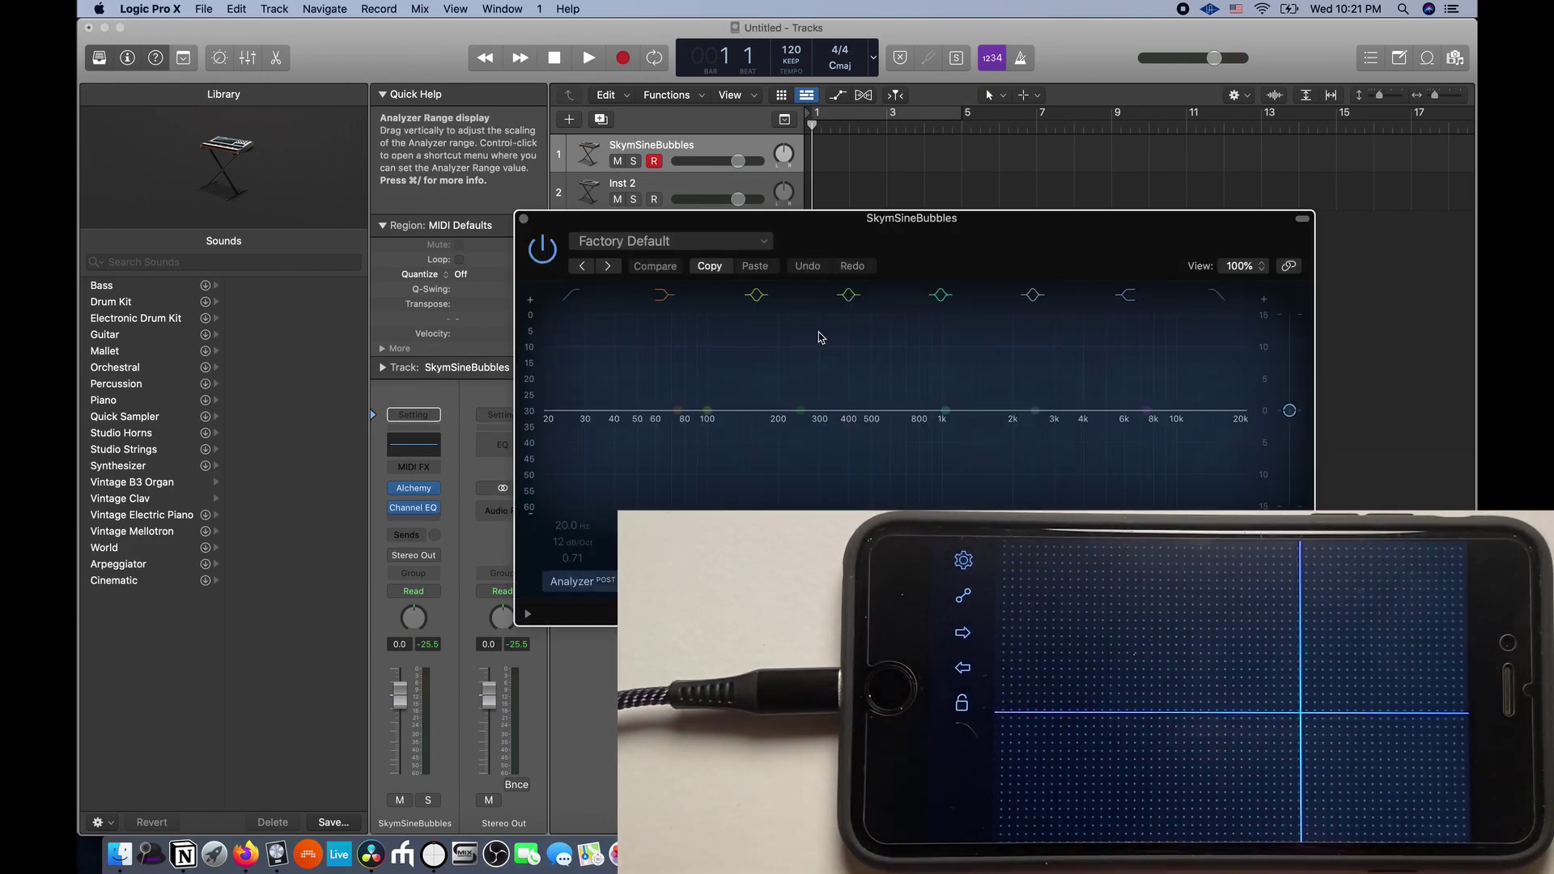
pyautogui.moveTo(981, 238); pyautogui.dragTo(1119, 84)
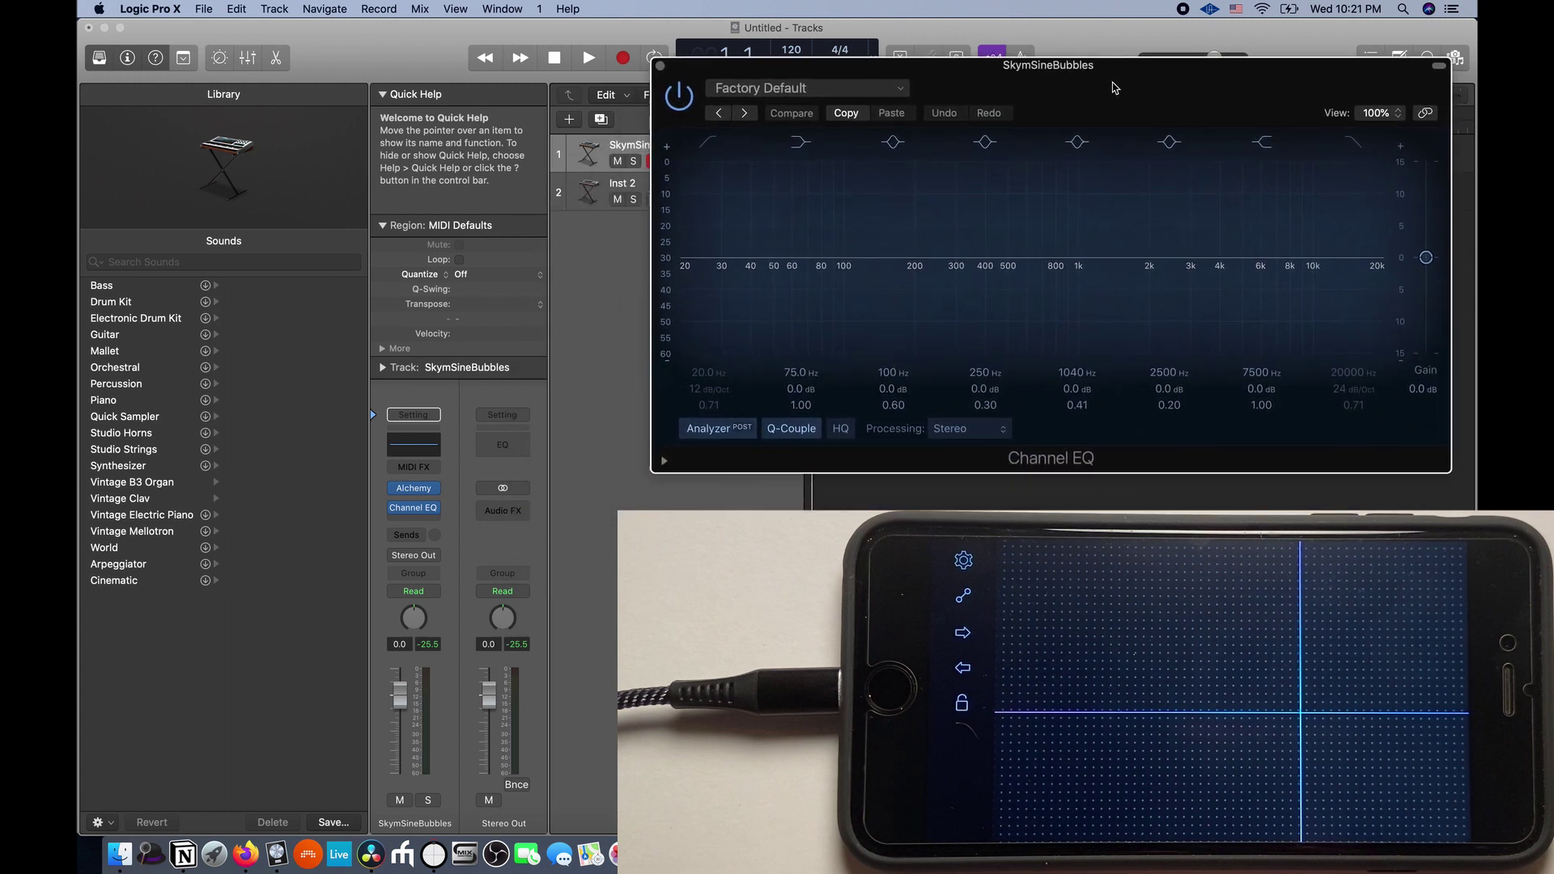
pyautogui.moveTo(1077, 372); pyautogui.dragTo(1077, 347)
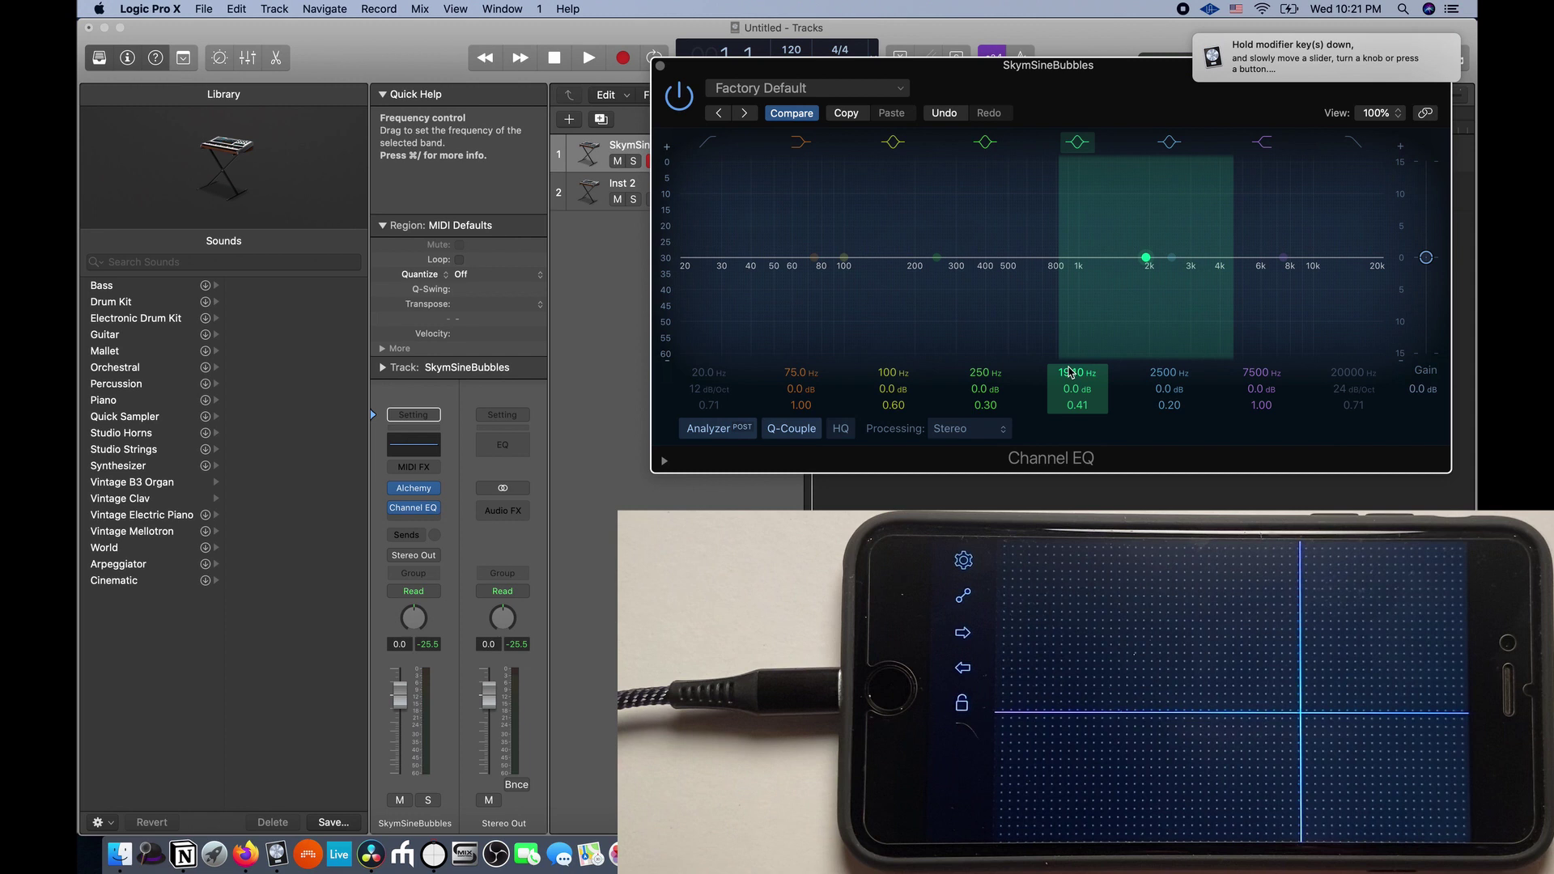
# Step: Learn phone controls for Channel EQ Peak 3 frequency, gain and Q, then end Learn mode
pyautogui.press('super+l')
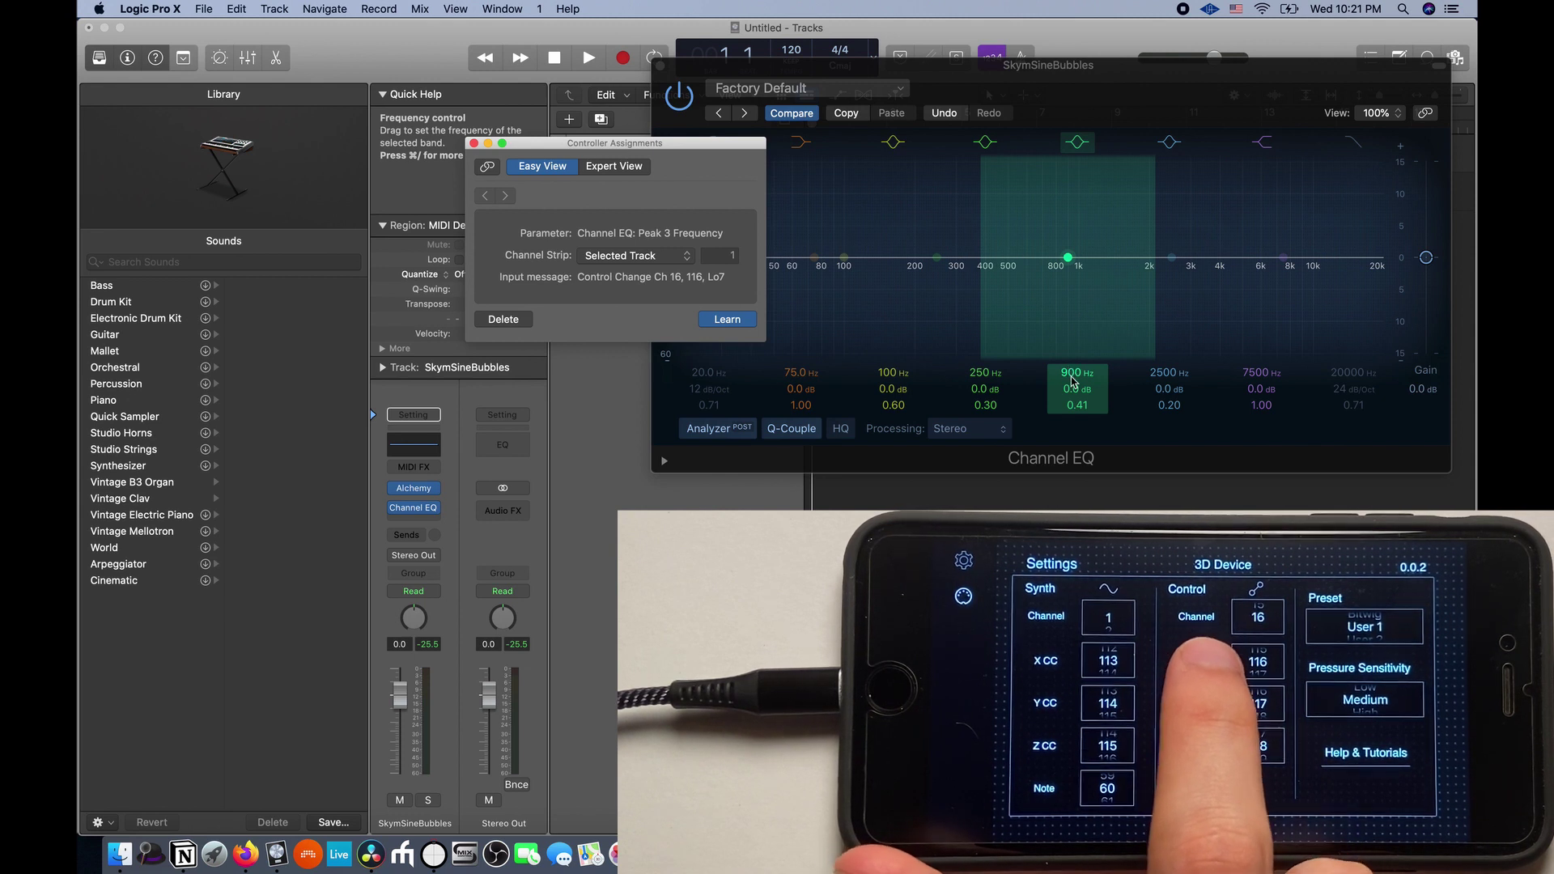
pyautogui.moveTo(1074, 392); pyautogui.dragTo(1074, 422)
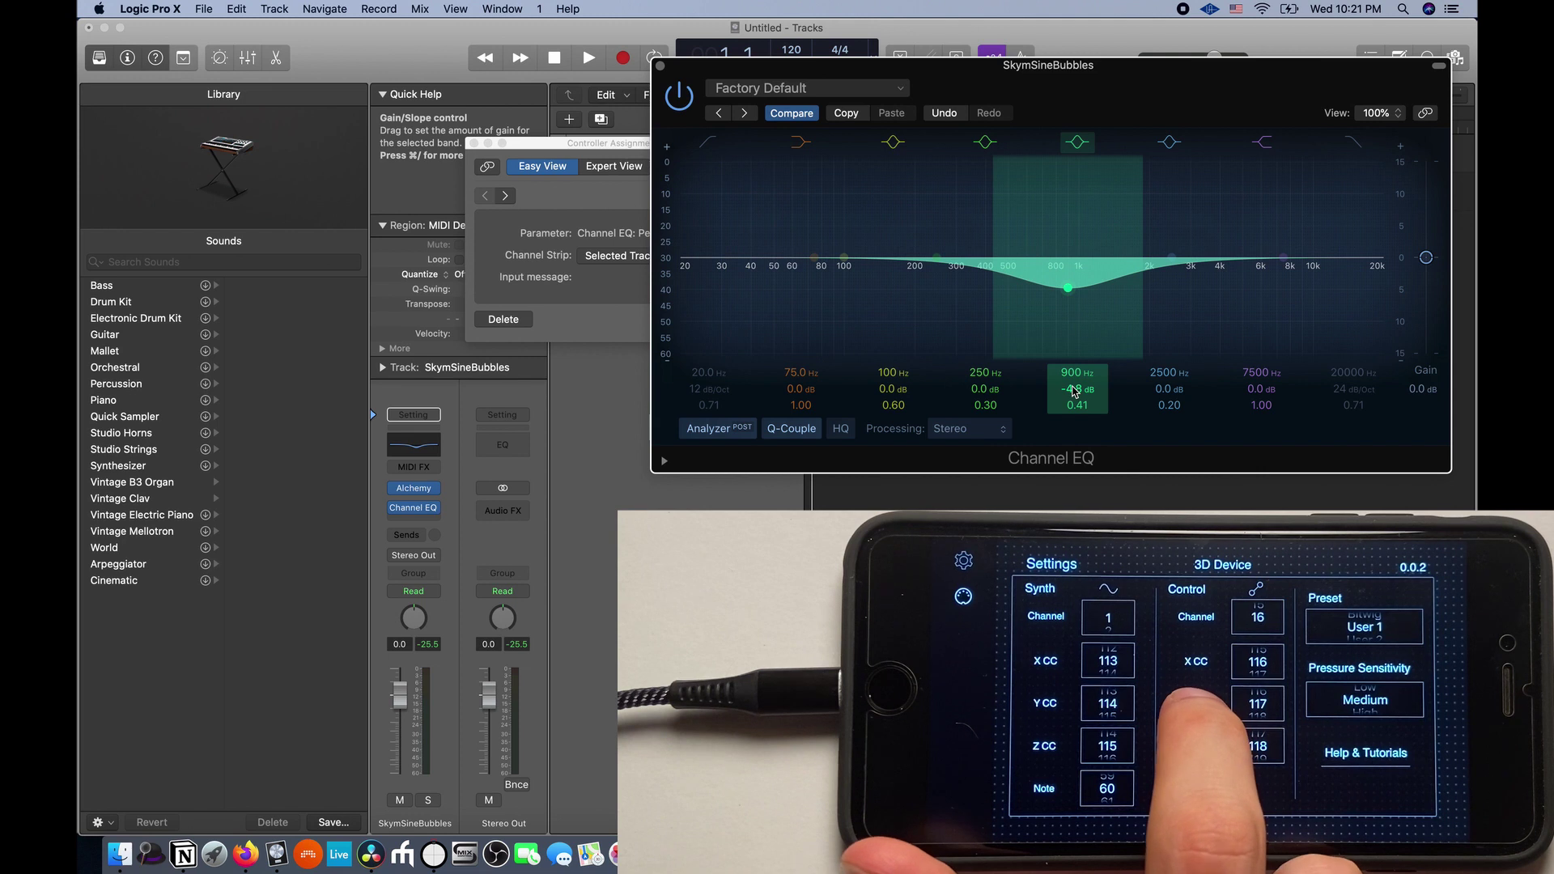
pyautogui.moveTo(1077, 408); pyautogui.dragTo(1076, 409)
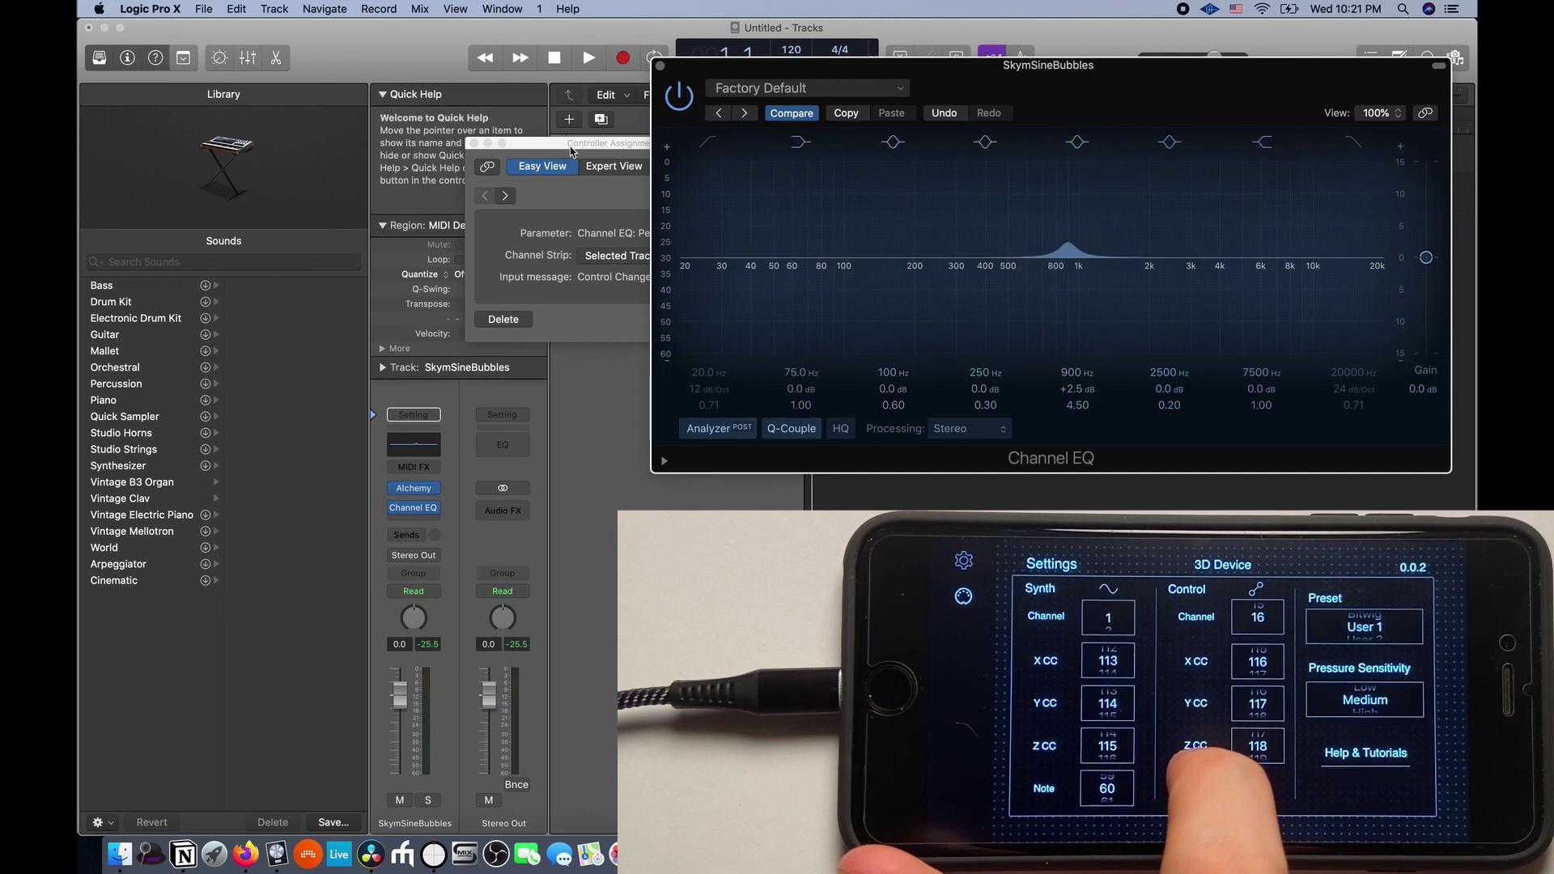
pyautogui.click(559, 296)
pyautogui.click(724, 319)
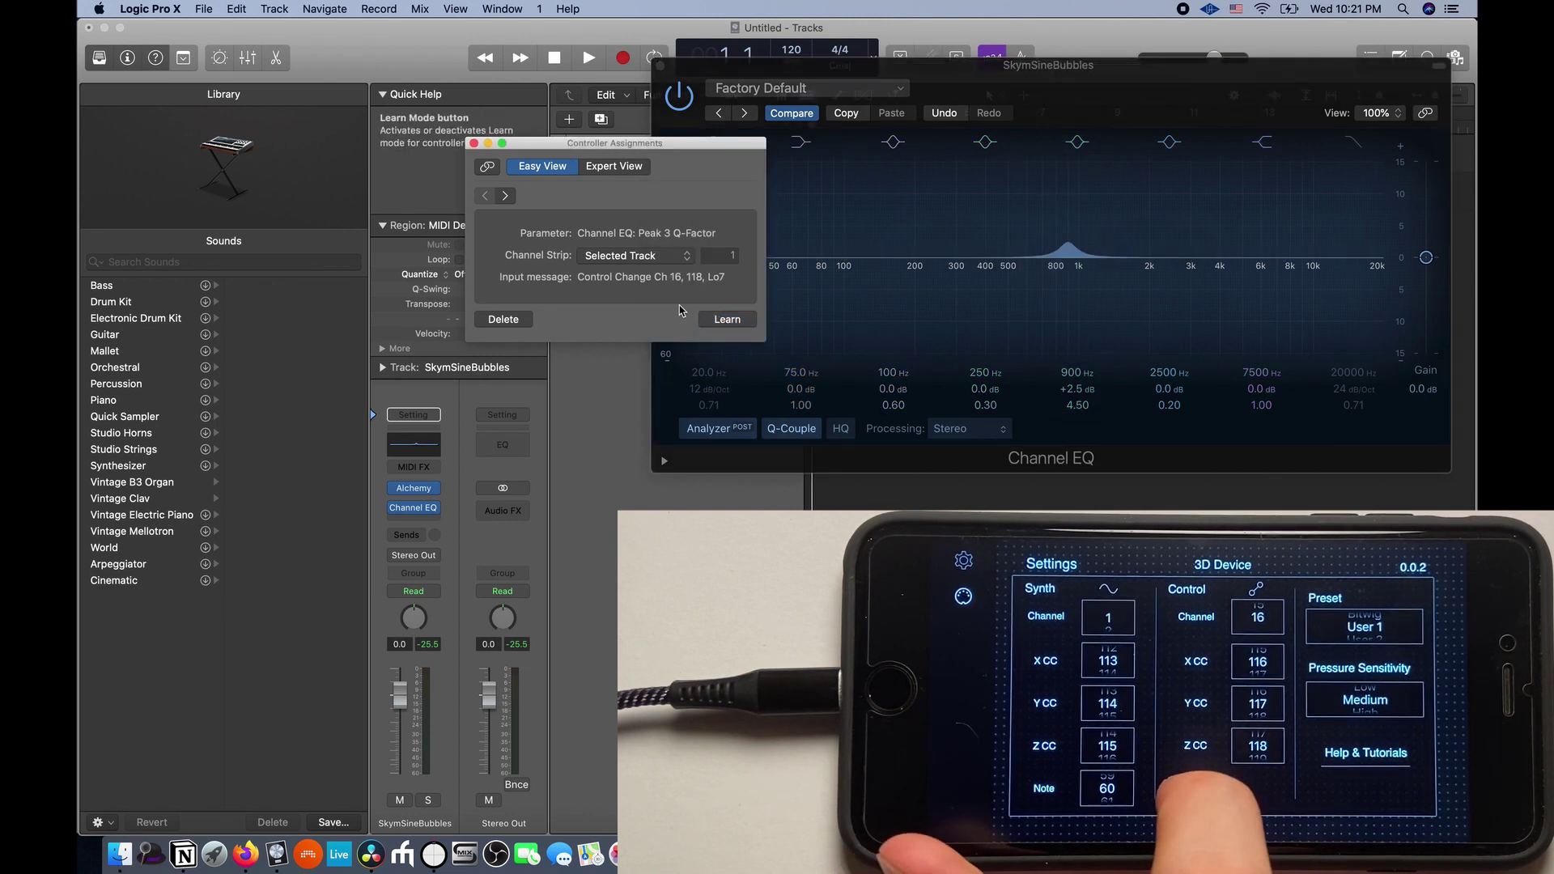
pyautogui.click(474, 144)
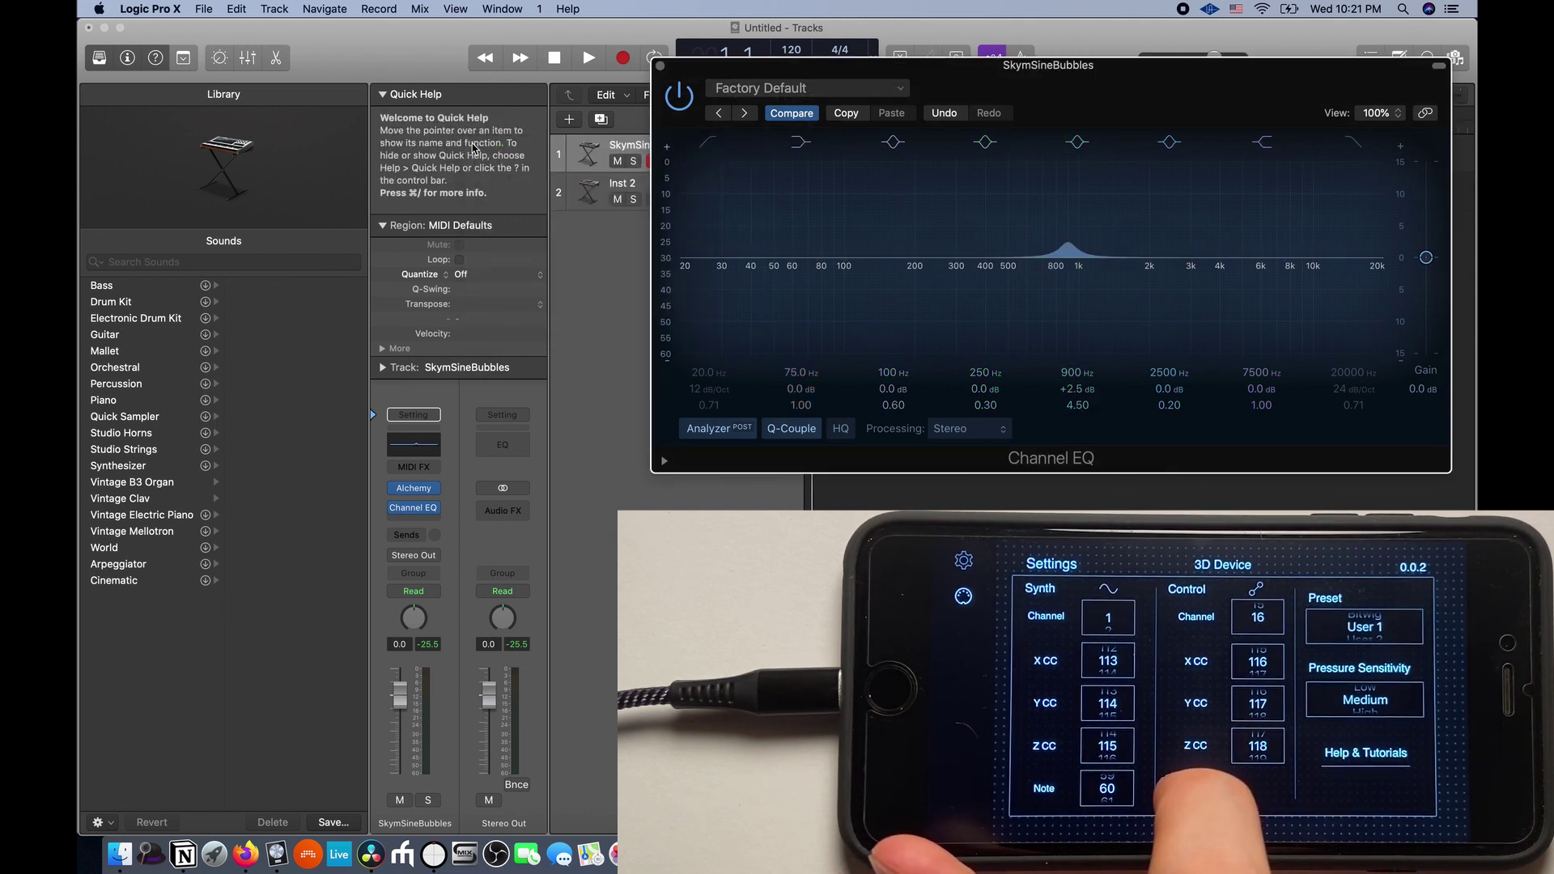